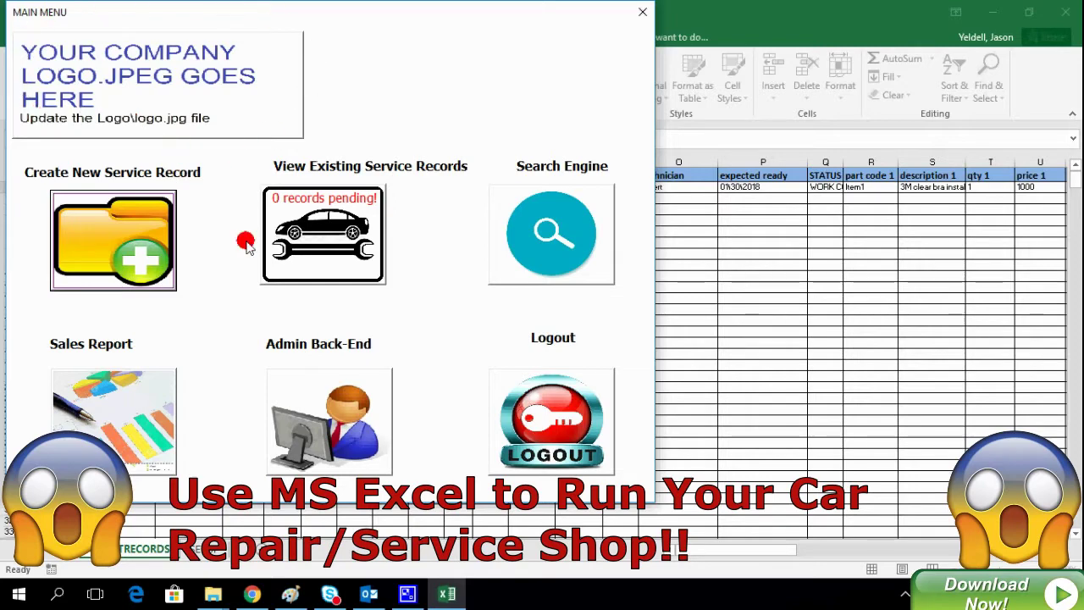
# - Bring the Paint window with the Sample.jpg shop logo to the front
pyautogui.click(290, 594)
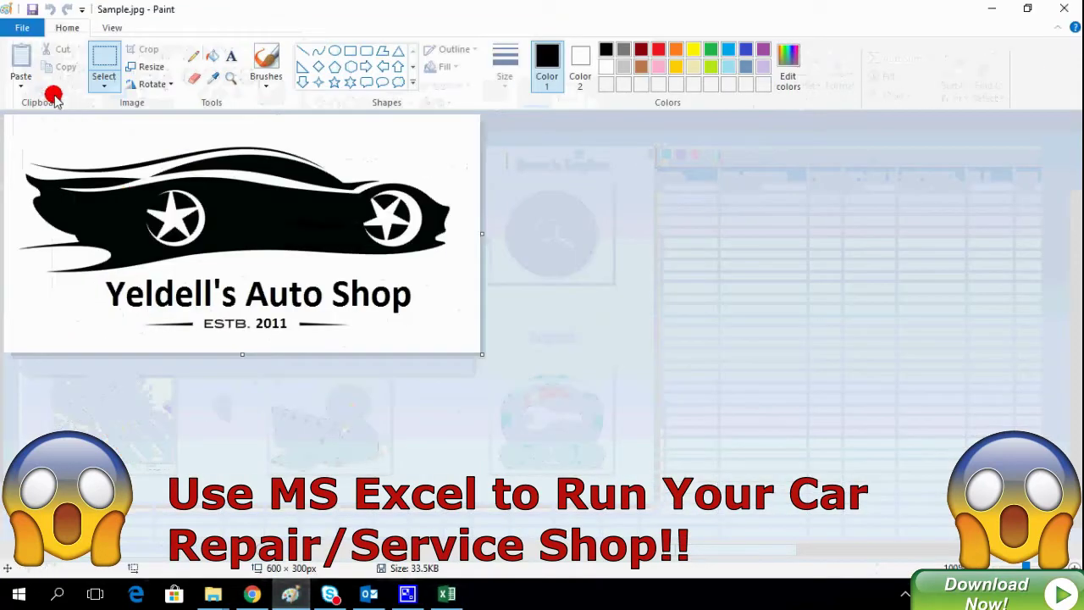
# - Save the logo as a JPEG over Logo.jpg in the Logo folder, then minimize Paint
pyautogui.click(28, 30)
pyautogui.moveTo(48, 157)
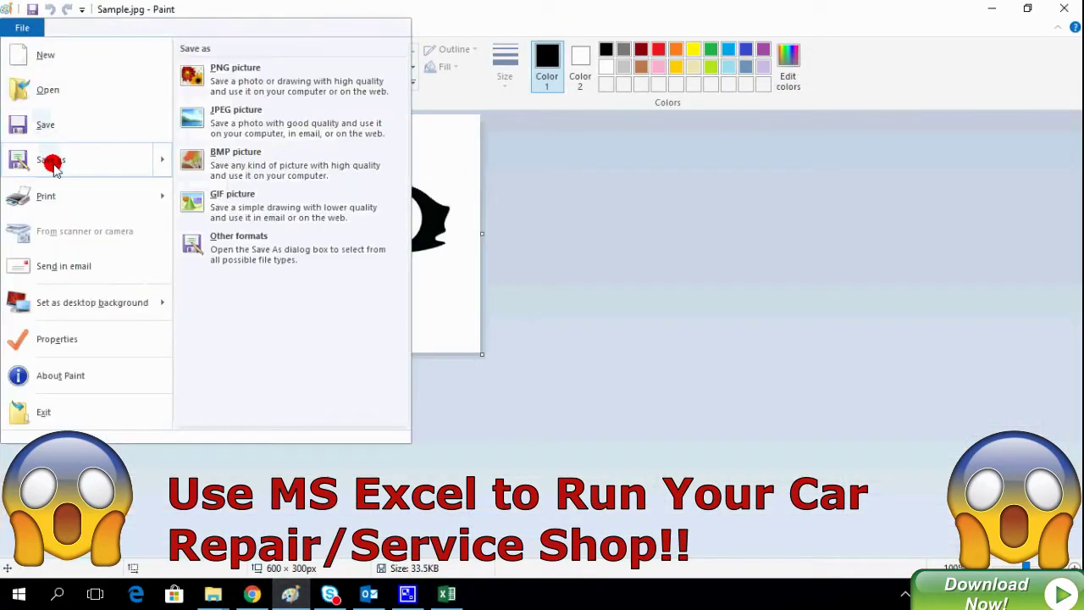
pyautogui.click(215, 112)
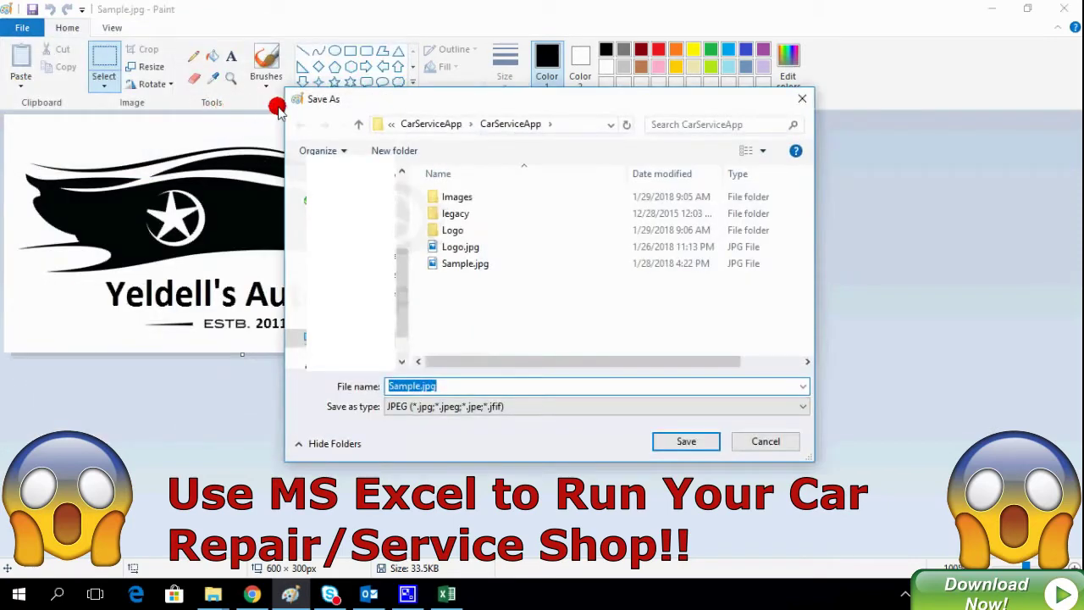
pyautogui.doubleClick(452, 230)
pyautogui.click(462, 199)
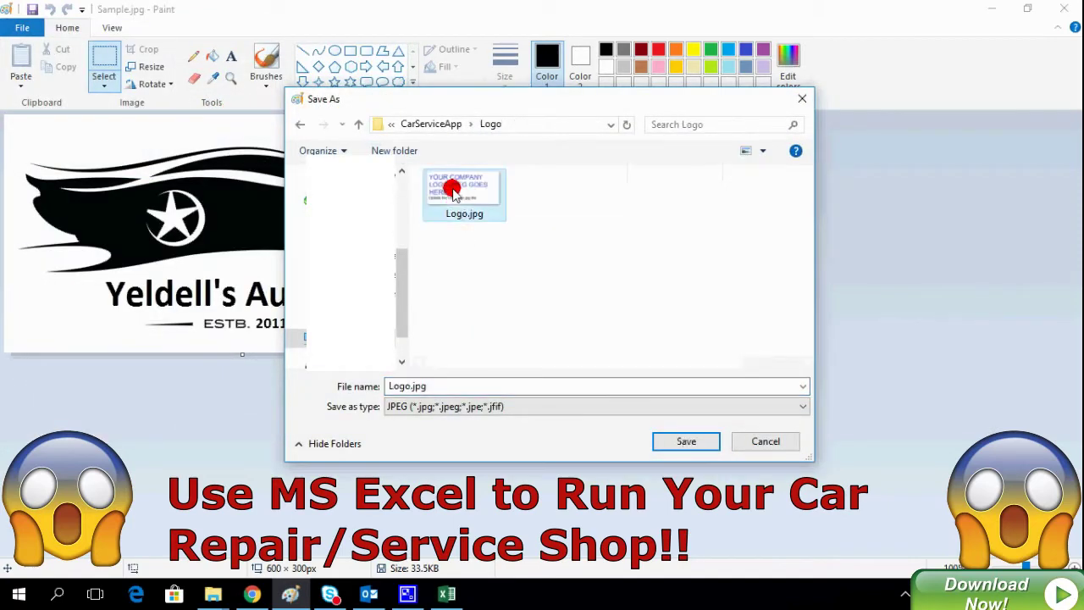
pyautogui.click(684, 440)
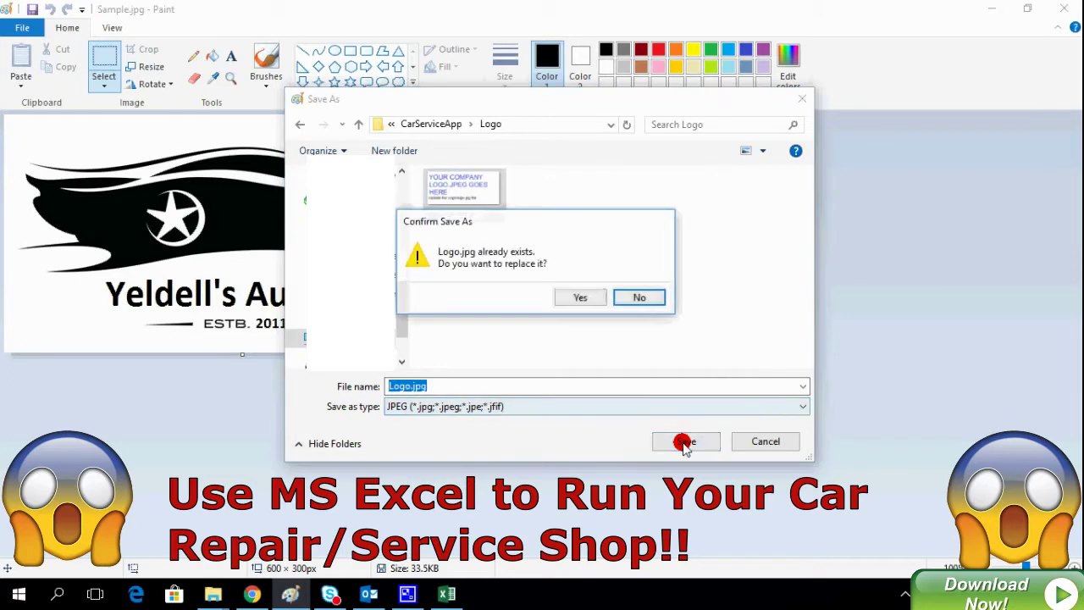
pyautogui.click(570, 301)
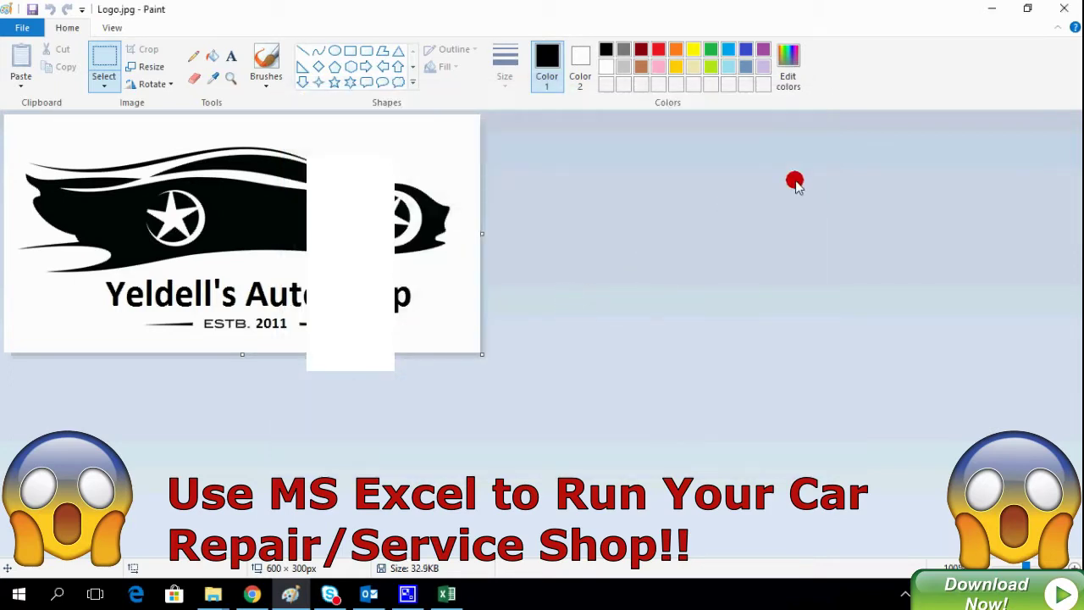
pyautogui.click(992, 8)
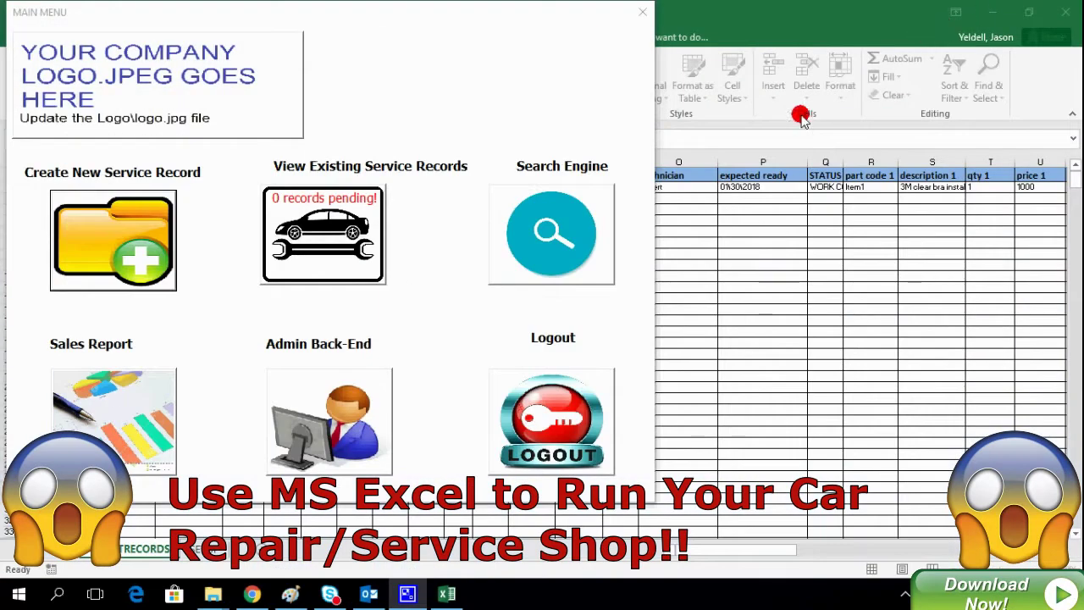
# - Return to the Main Menu form and open the Admin Back-End instructions
pyautogui.click(189, 130)
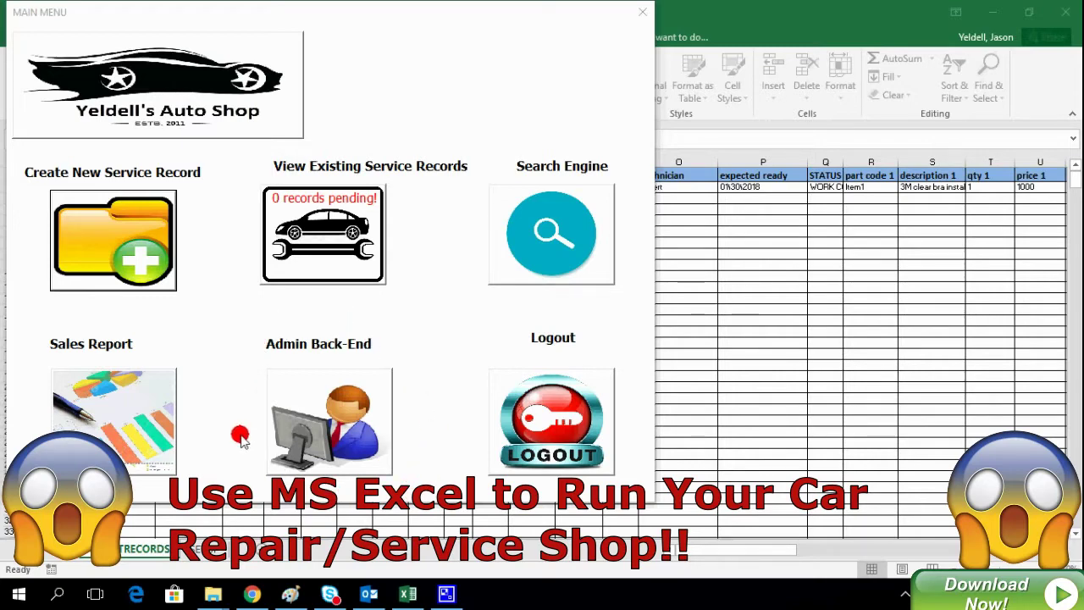
pyautogui.click(309, 399)
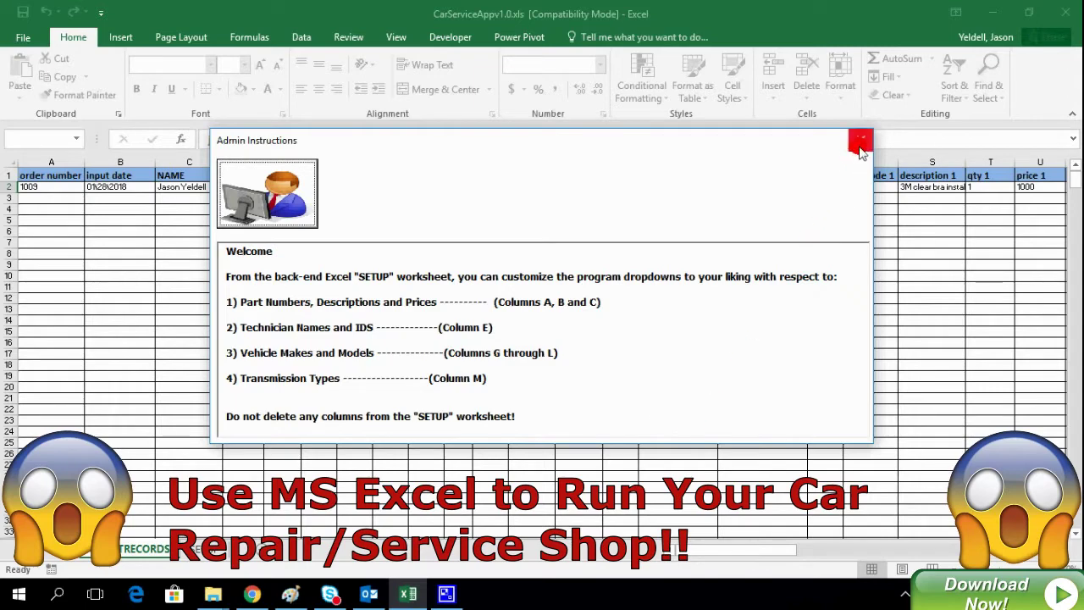
# - Enter Item31, Custom Exhuast Upgrade, 599.99 into row 32 of the SETUP parts list
pyautogui.click(860, 144)
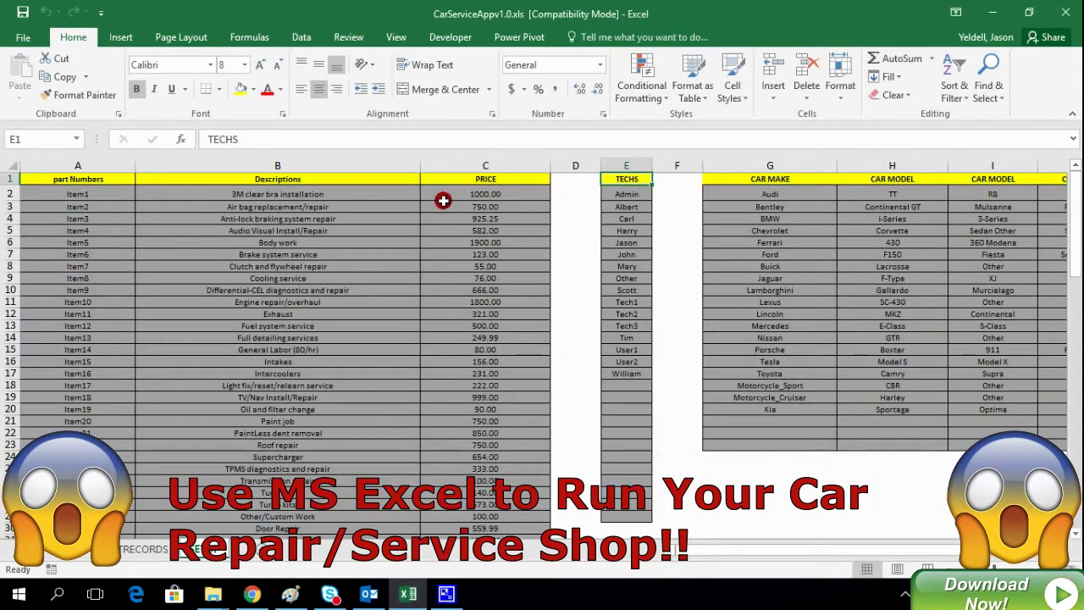
pyautogui.click(254, 200)
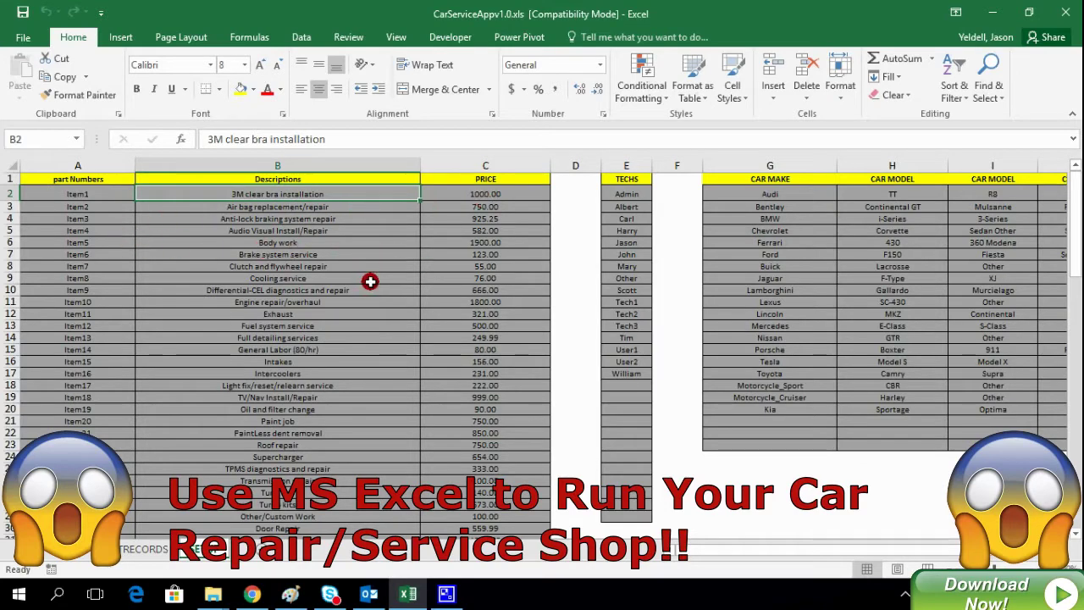
pyautogui.scroll(-2, 369, 275)
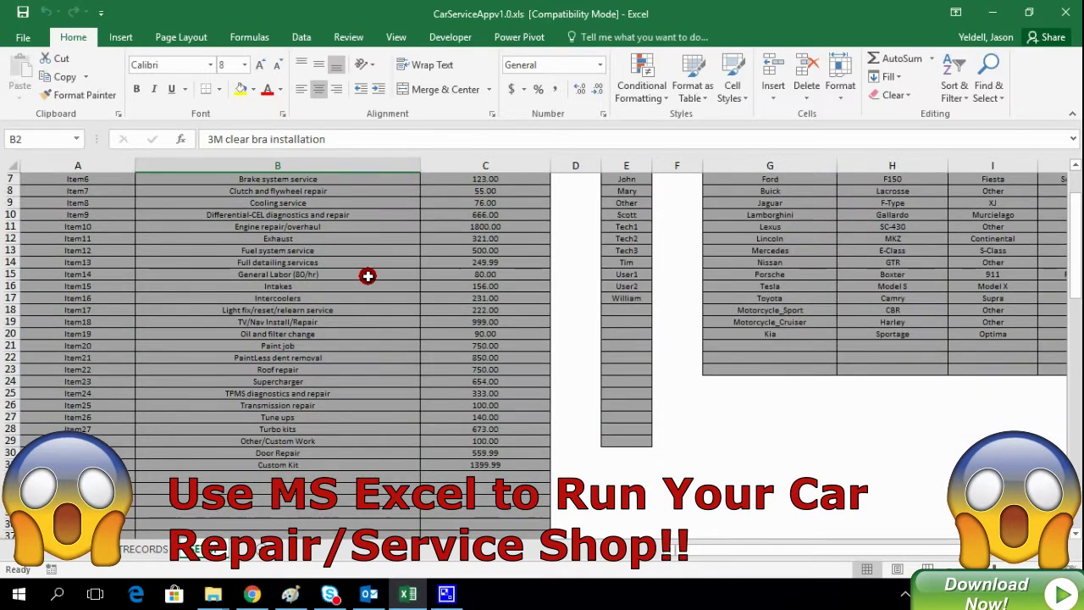
pyautogui.click(105, 478)
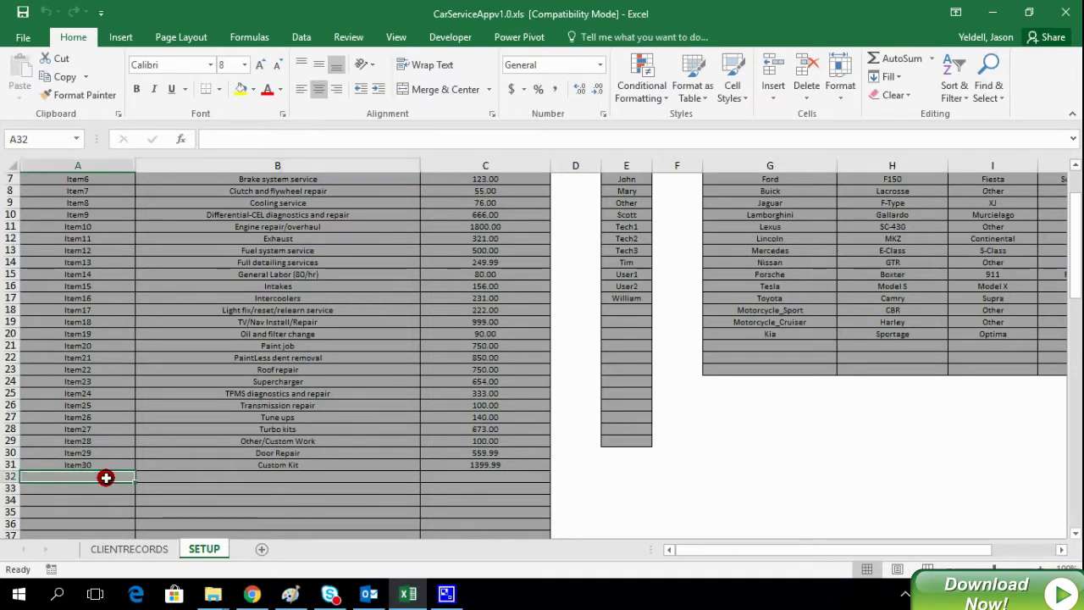
pyautogui.write('Ite')
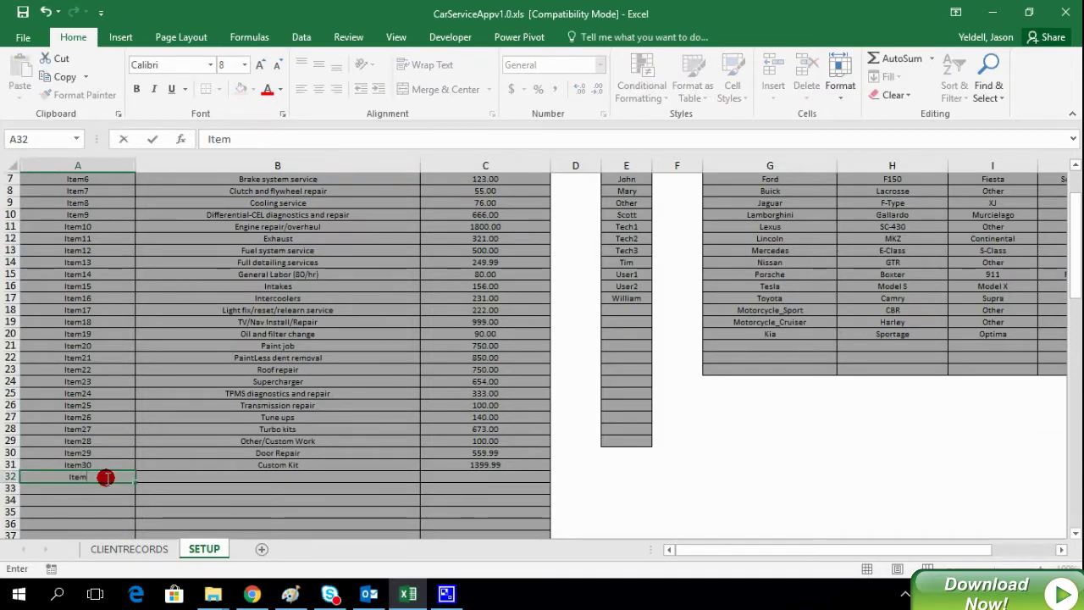
pyautogui.write('m31')
pyautogui.click(215, 480)
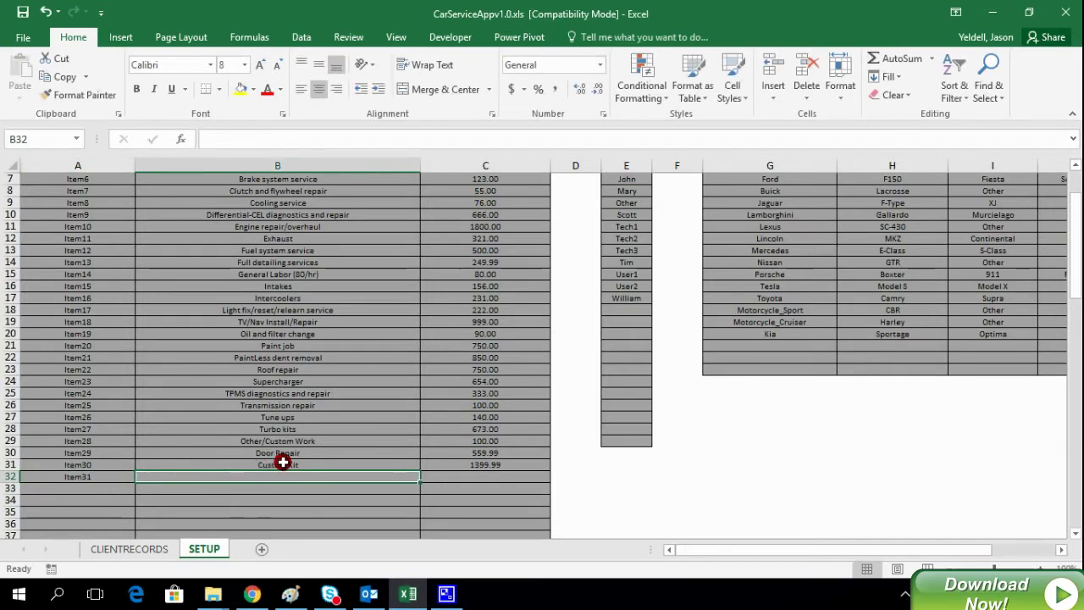
pyautogui.write('Cu')
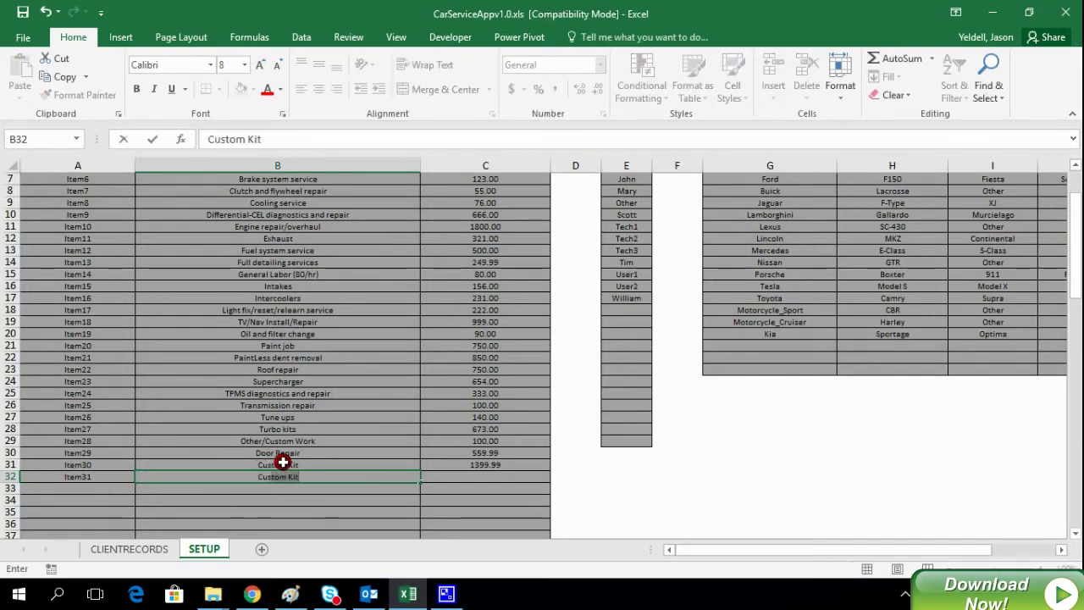
pyautogui.write('stom Exhuast Upgra')
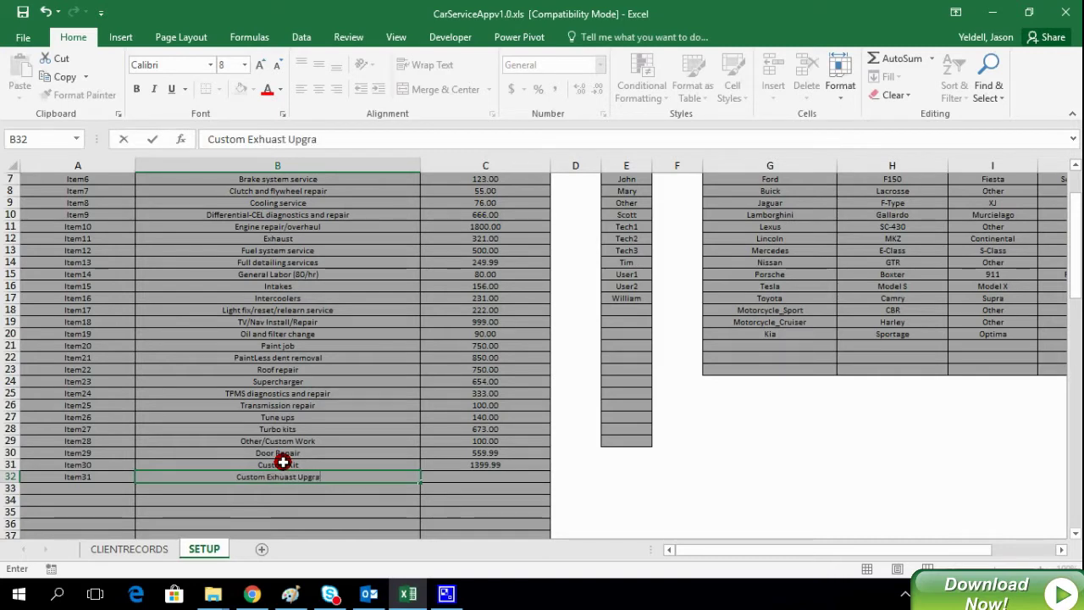
pyautogui.write('de')
pyautogui.click(471, 474)
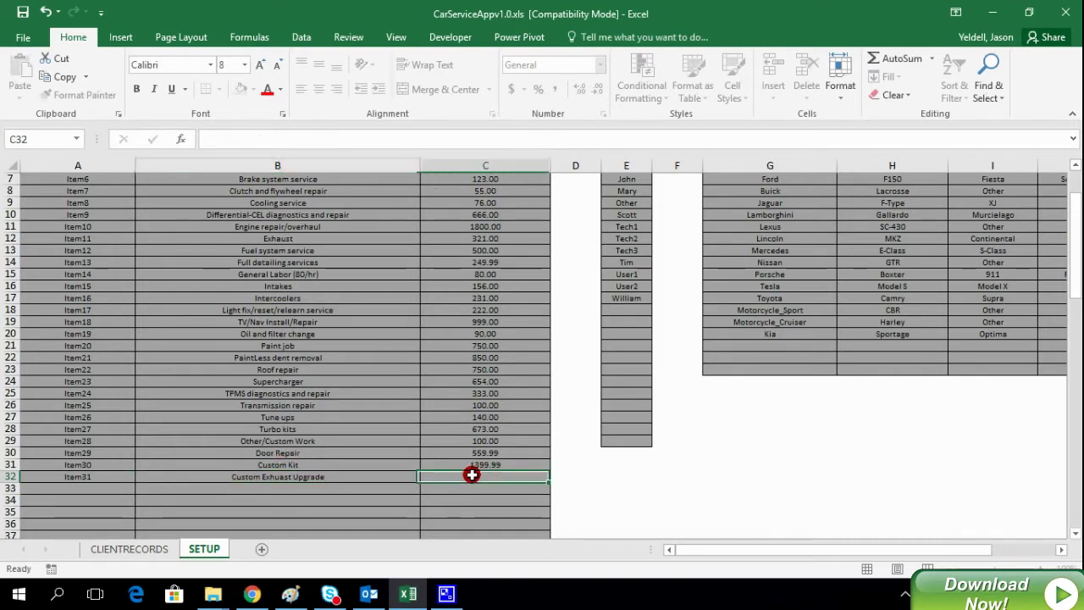
pyautogui.write('599.99')
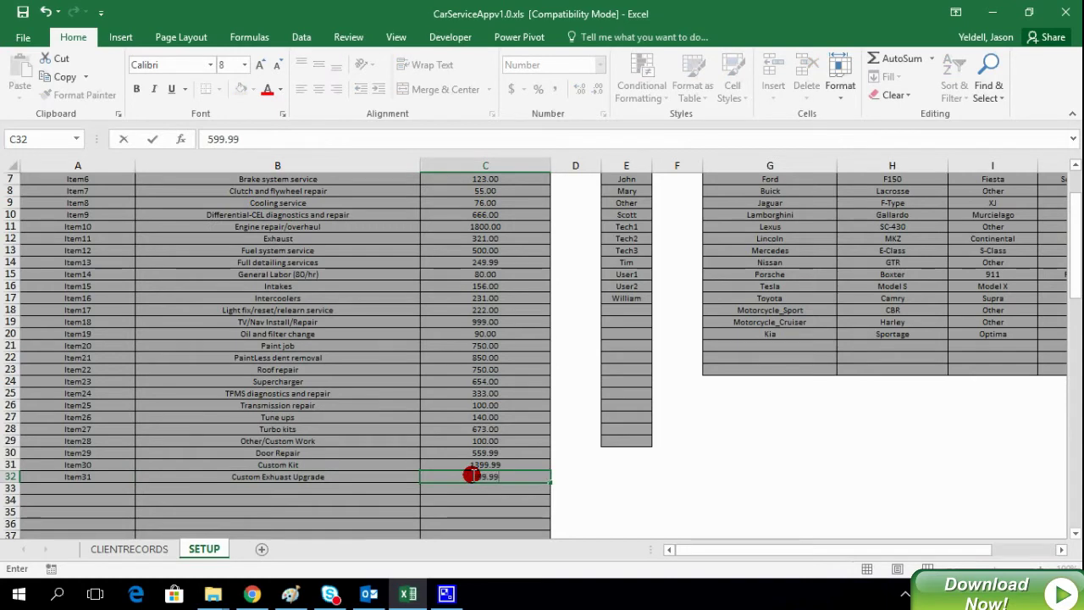
pyautogui.click(358, 500)
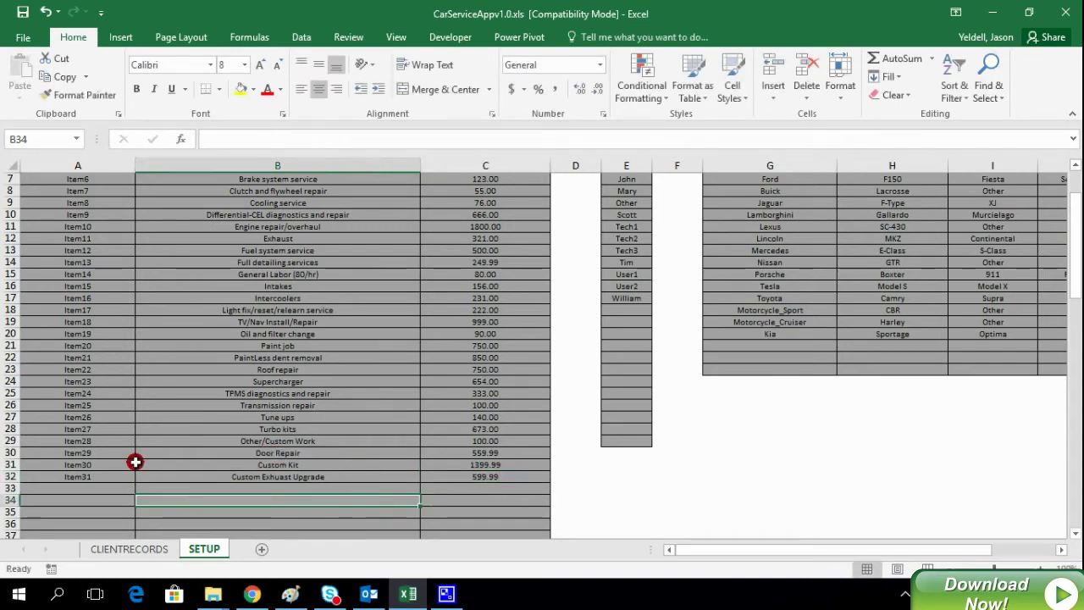
pyautogui.scroll(2, 360, 473)
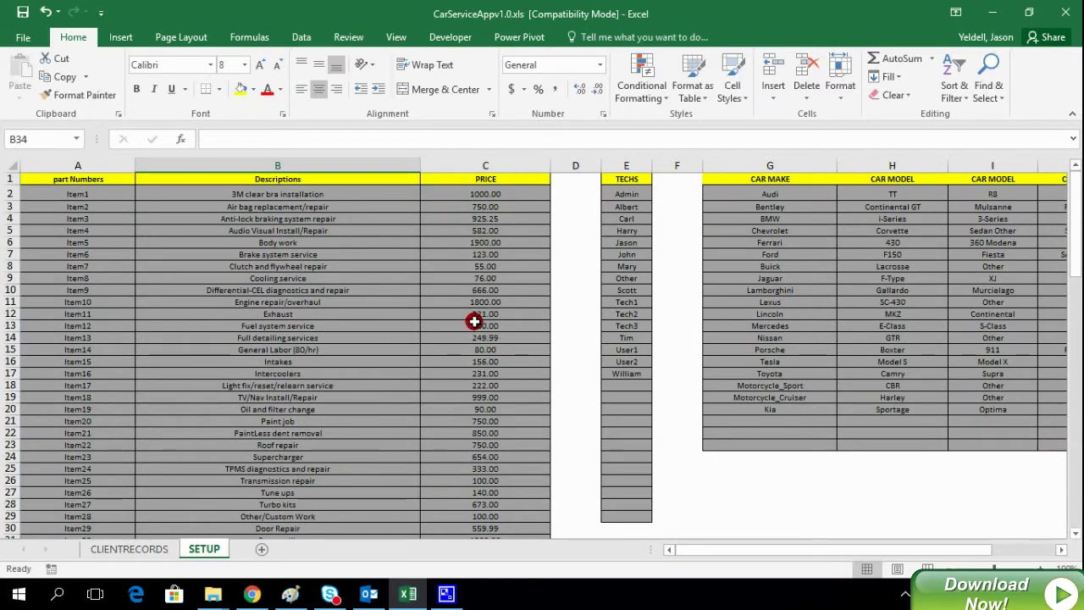
pyautogui.click(629, 386)
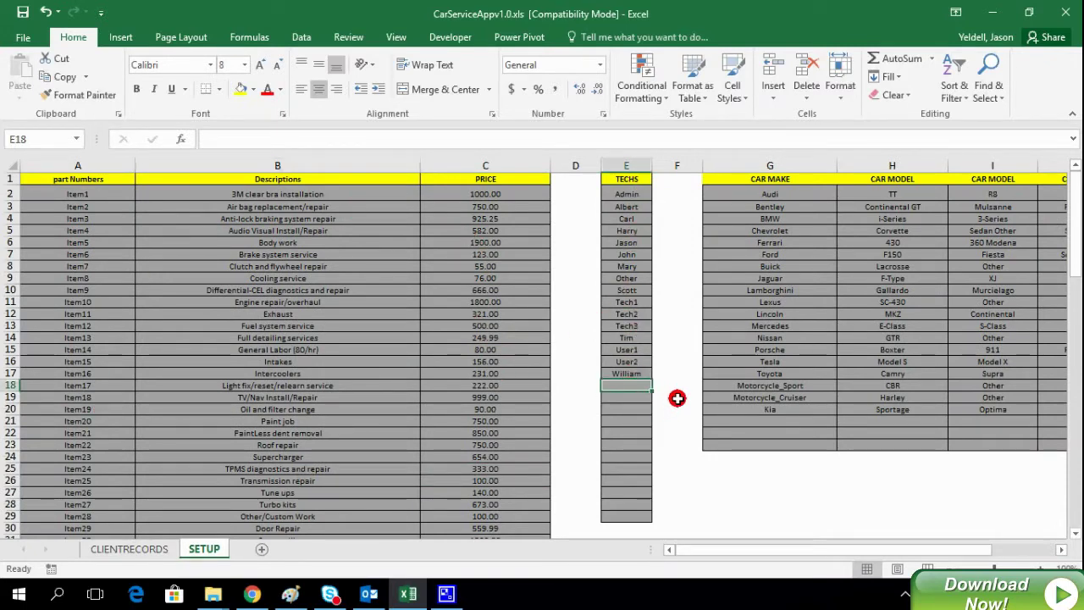
# - Enter a new technician's name in cell E18 at the end of TECHS
pyautogui.write('Michael')
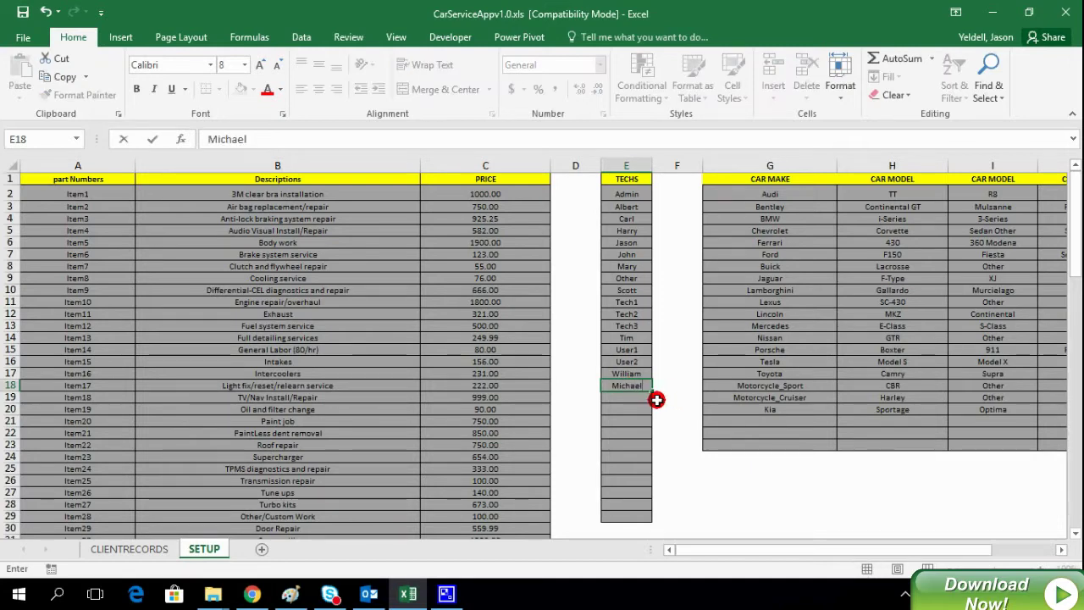
pyautogui.click(660, 394)
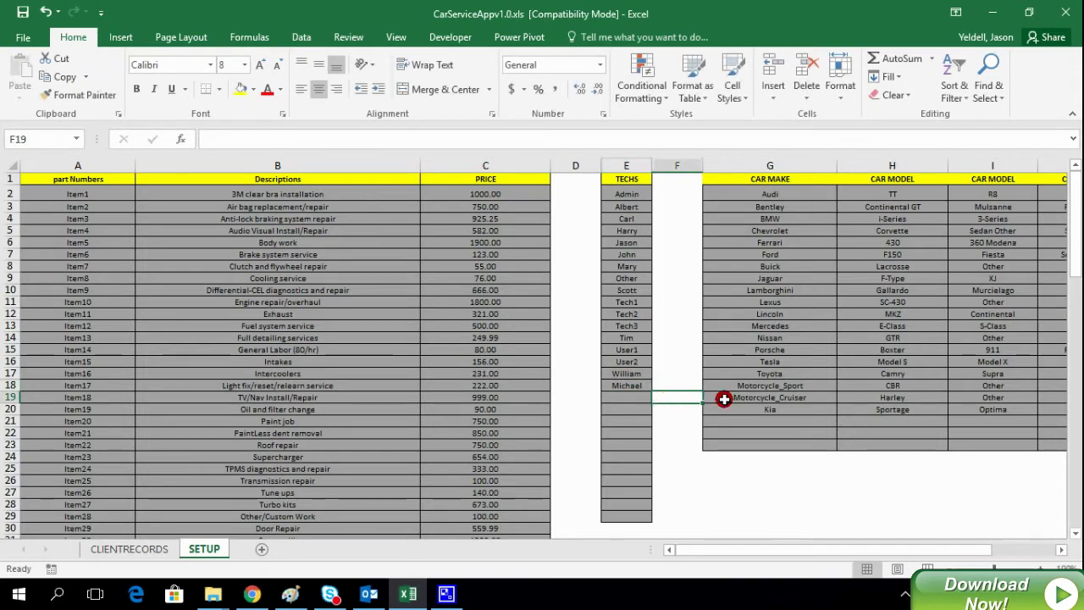
pyautogui.moveTo(791, 550); pyautogui.dragTo(861, 551)
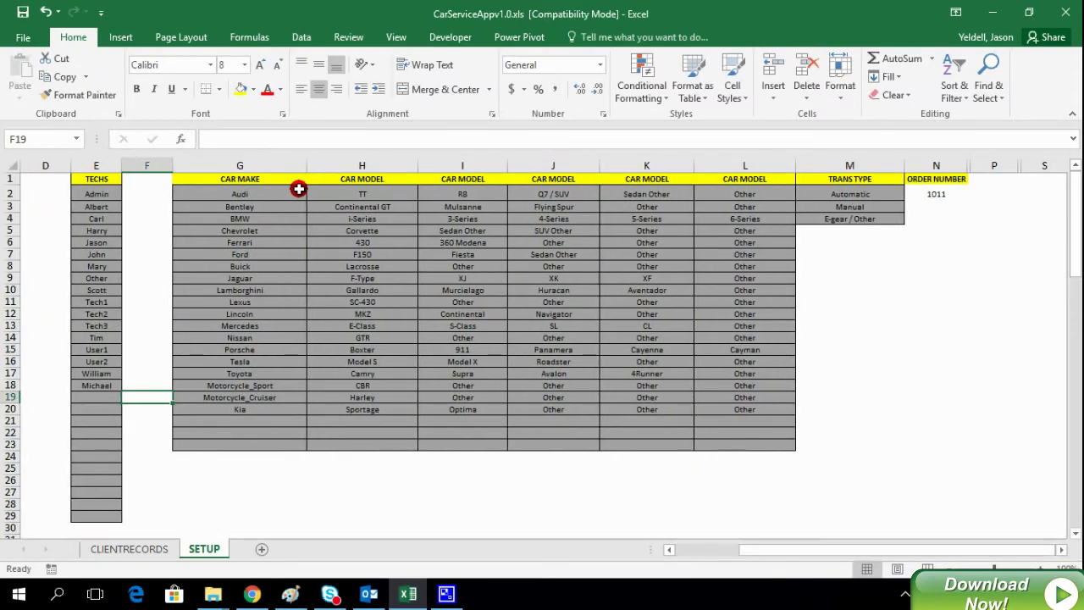
# - Select the car makes column to review it, then clear the selection
pyautogui.moveTo(260, 198); pyautogui.dragTo(256, 412)
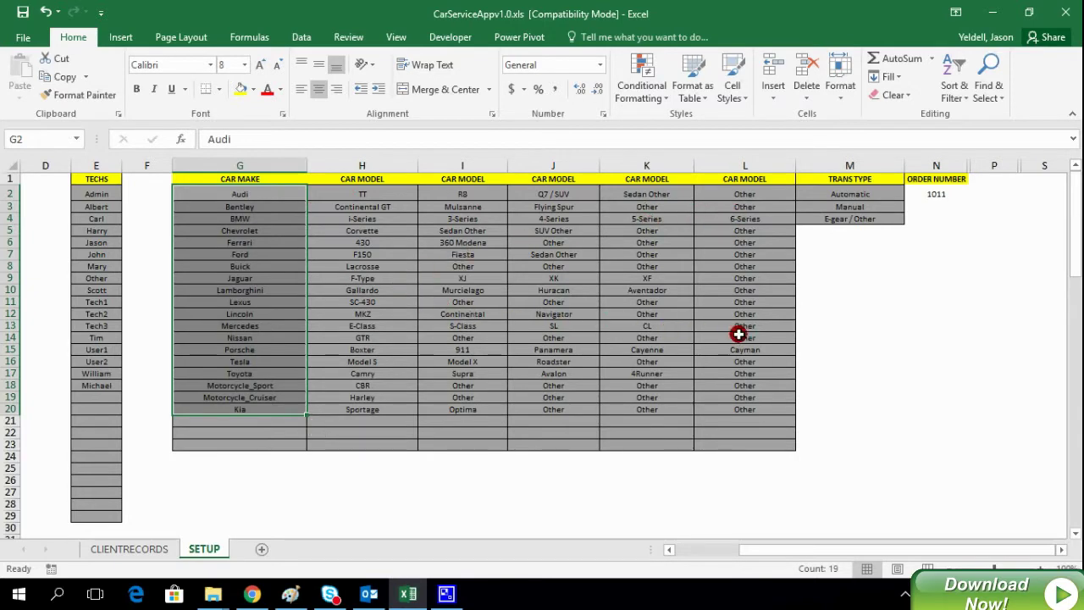
pyautogui.moveTo(762, 547); pyautogui.dragTo(677, 549)
pyautogui.click(574, 463)
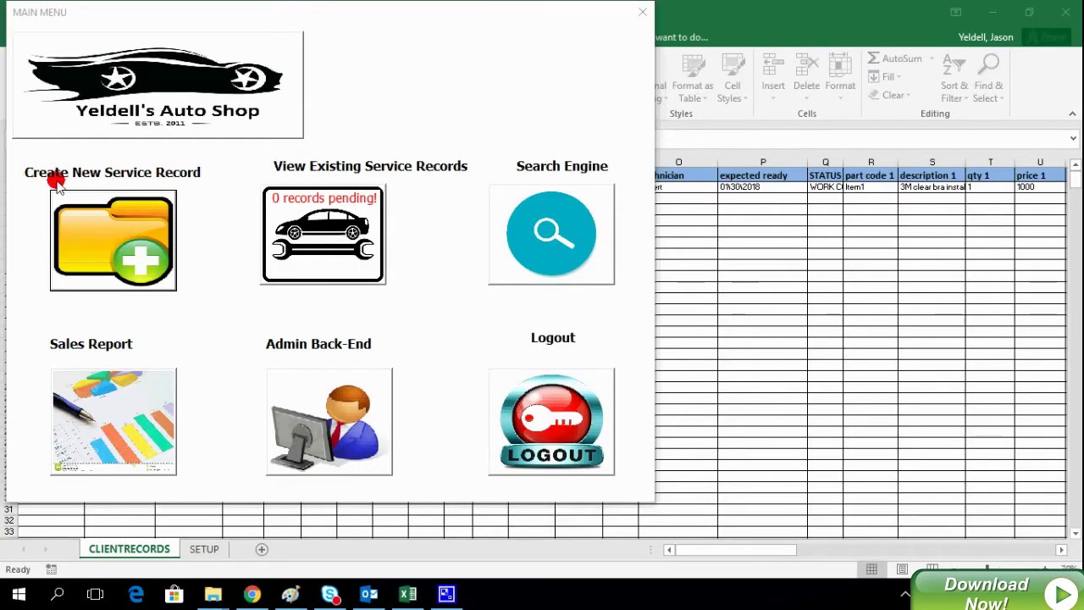
# - Start a new service record and fill in the customer's name, phone and e-mail
pyautogui.click(127, 235)
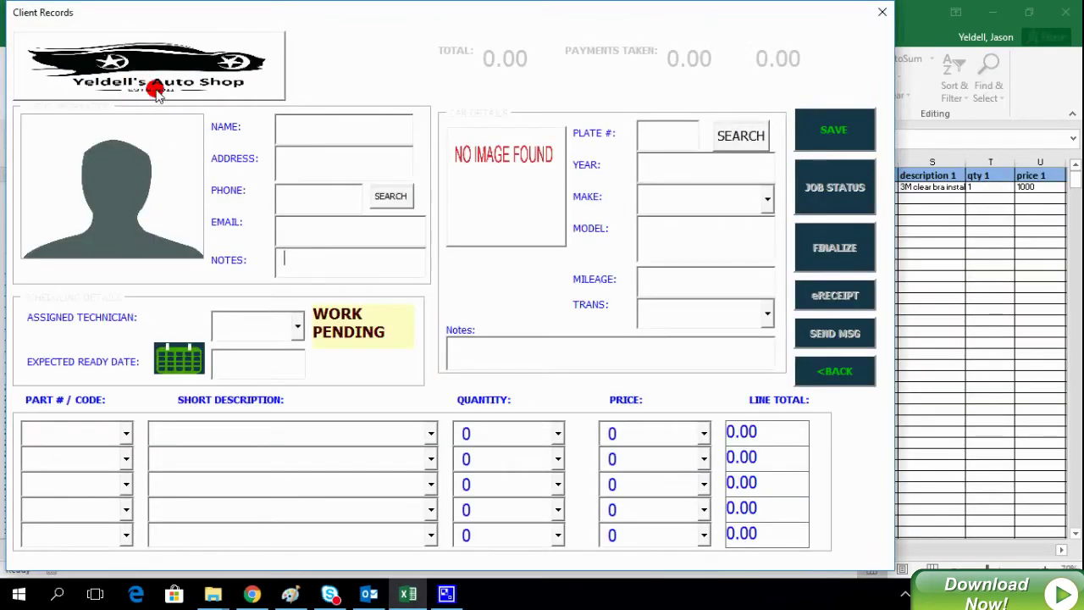
pyautogui.click(288, 126)
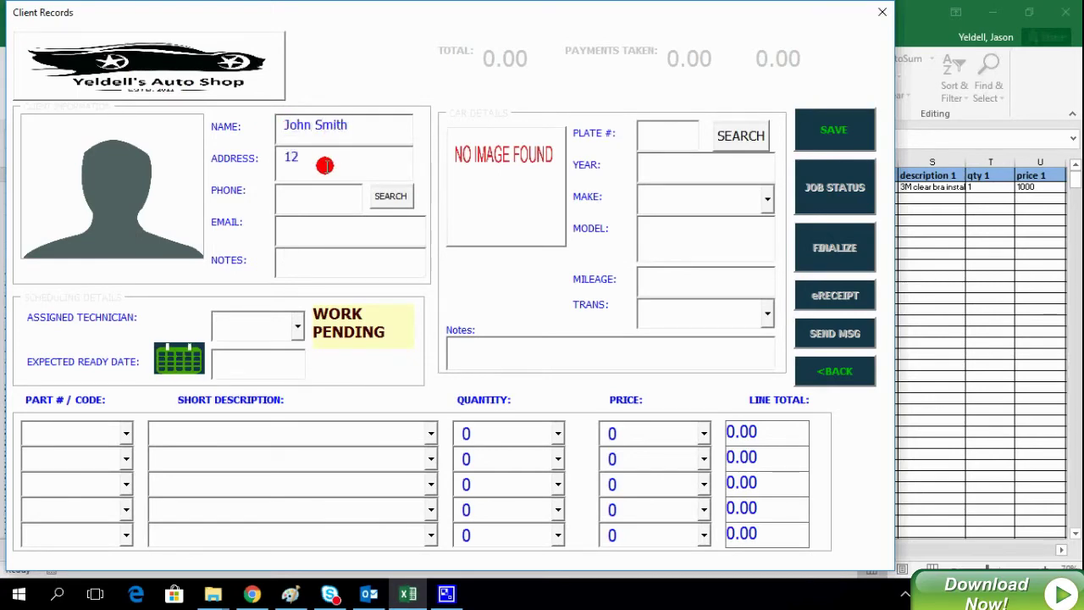
pyautogui.click(324, 196)
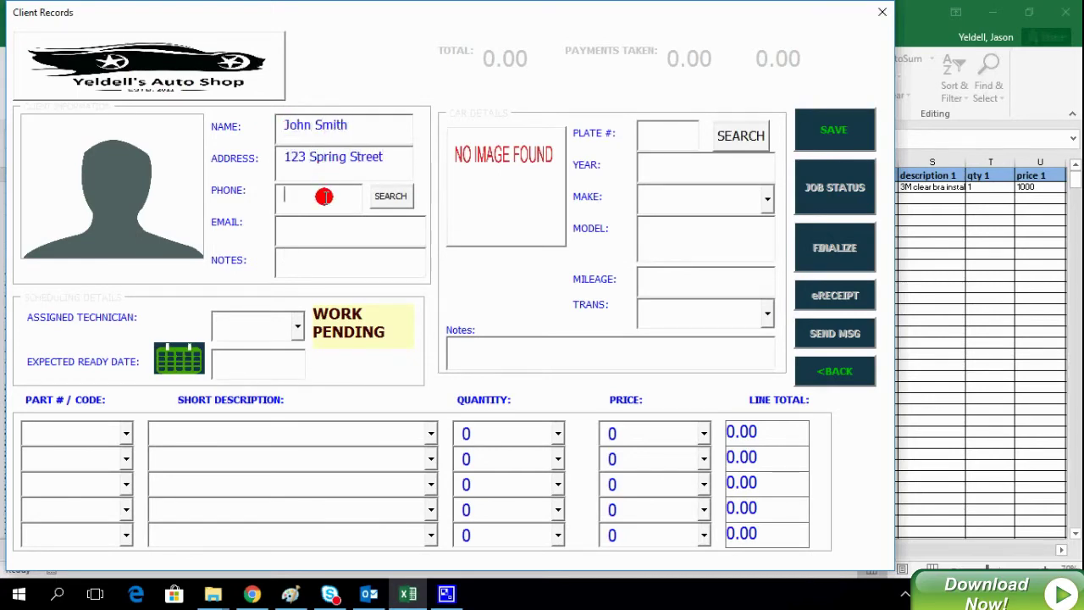
pyautogui.click(309, 230)
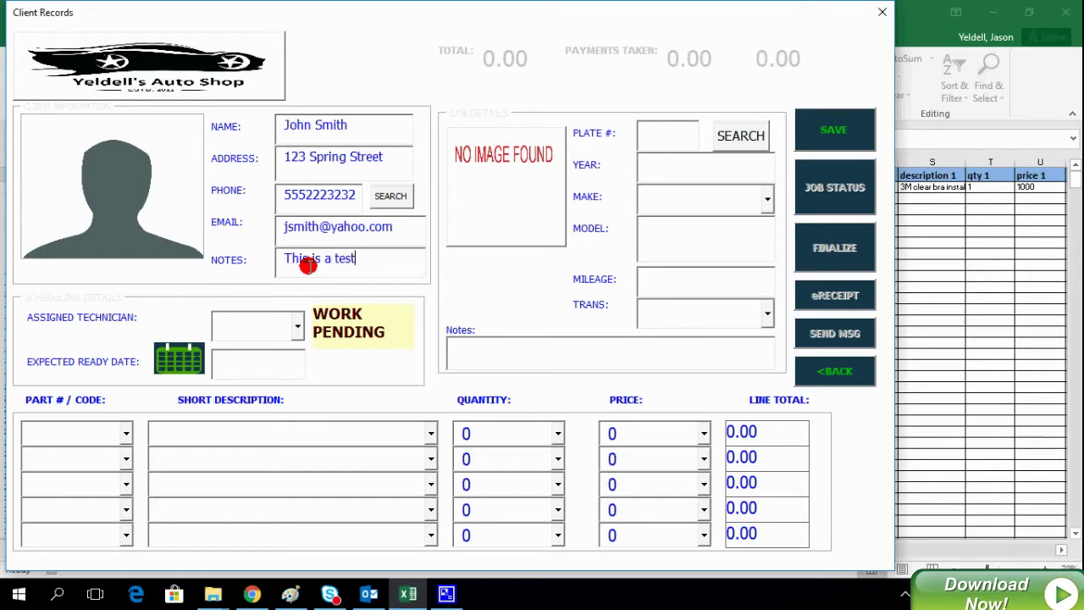
# - Enter the plate and year 2011, and set the make to BMW, model 3-Series
pyautogui.click(656, 135)
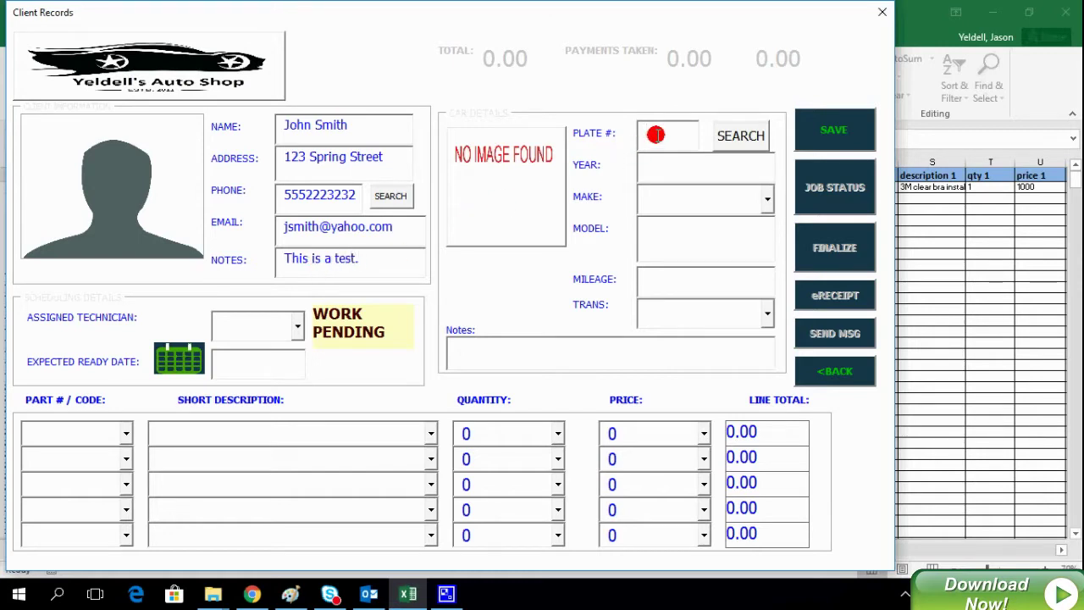
pyautogui.click(681, 175)
pyautogui.write('2011')
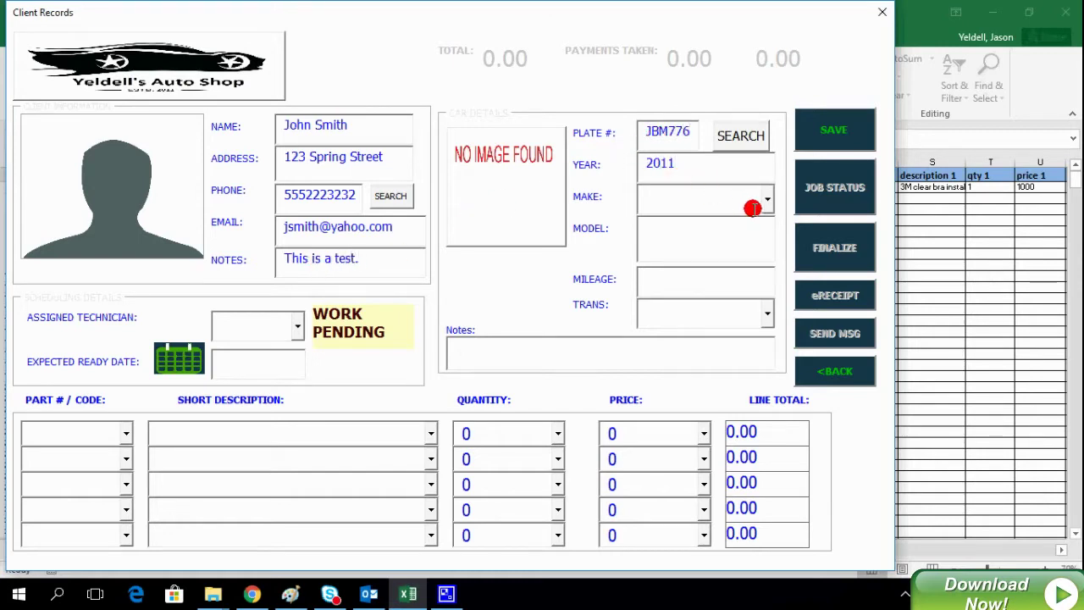
pyautogui.click(765, 202)
pyautogui.click(764, 212)
pyautogui.click(764, 201)
pyautogui.click(751, 235)
pyautogui.click(766, 199)
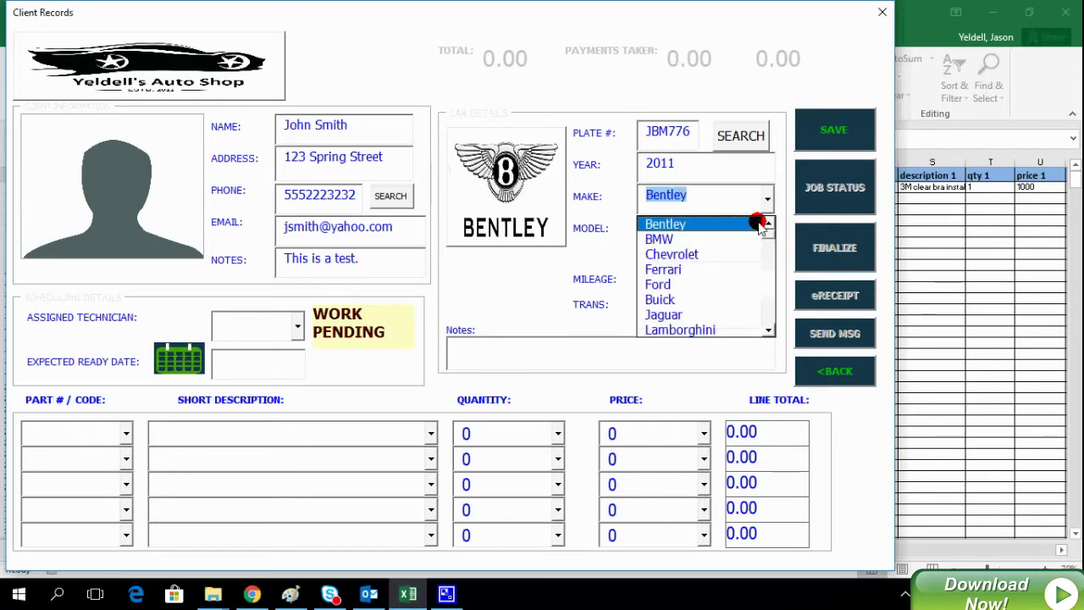
pyautogui.click(699, 237)
pyautogui.click(663, 234)
# - Enter 44987 miles, Automatic transmission, and a squeaky ball joint note
pyautogui.click(717, 286)
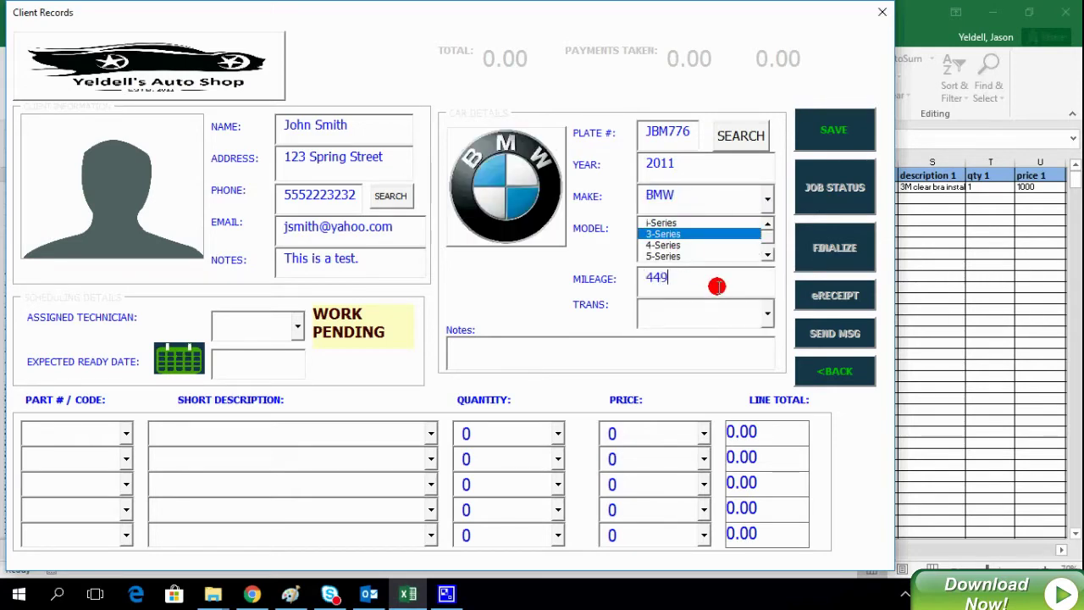
pyautogui.click(774, 319)
pyautogui.click(738, 337)
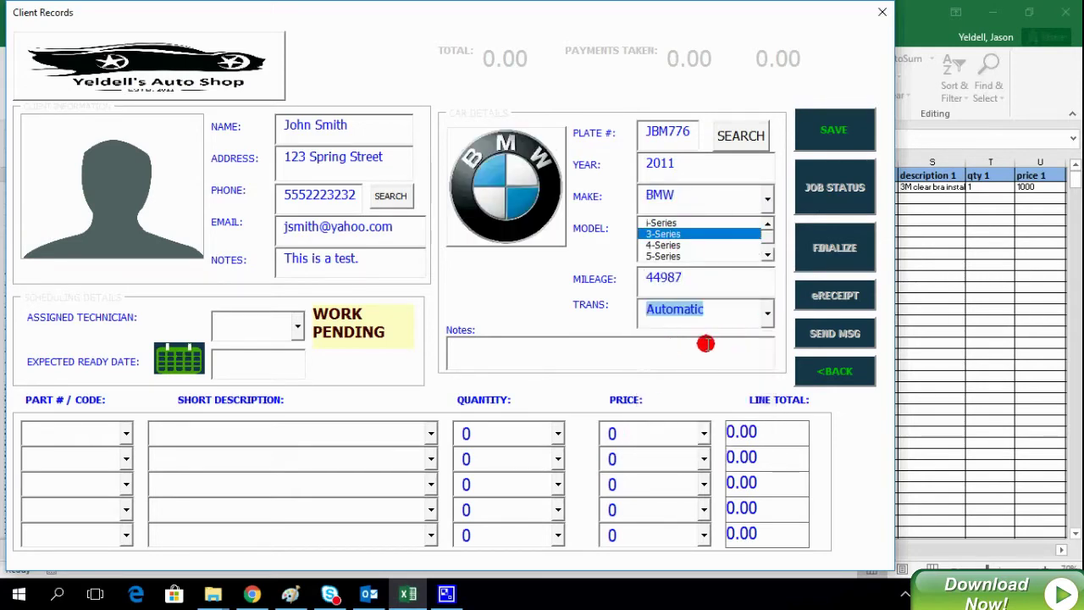
pyautogui.click(662, 356)
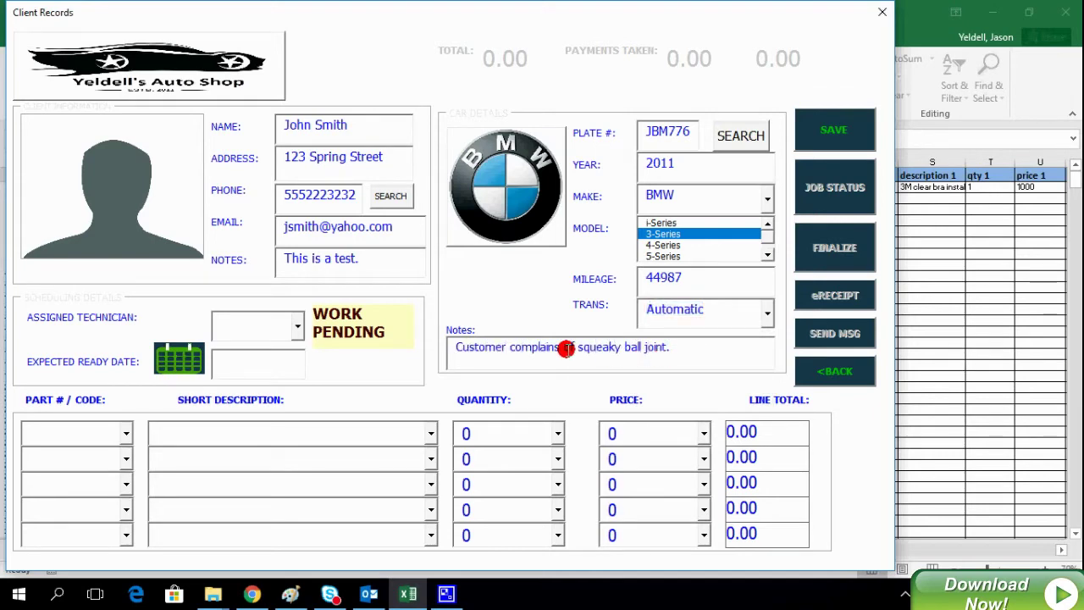
pyautogui.click(298, 326)
# - Assign the technician and set the expected ready date to 01\30\2018
pyautogui.scroll(-1, 301, 456)
pyautogui.scroll(-3, 298, 453)
pyautogui.click(253, 428)
pyautogui.click(177, 361)
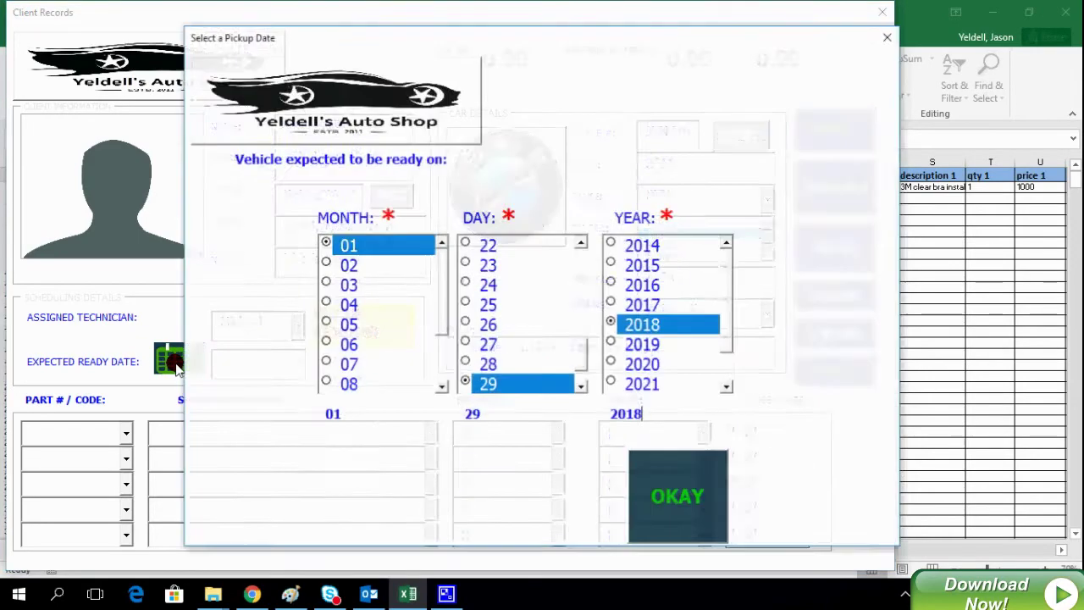
pyautogui.click(581, 385)
pyautogui.click(539, 386)
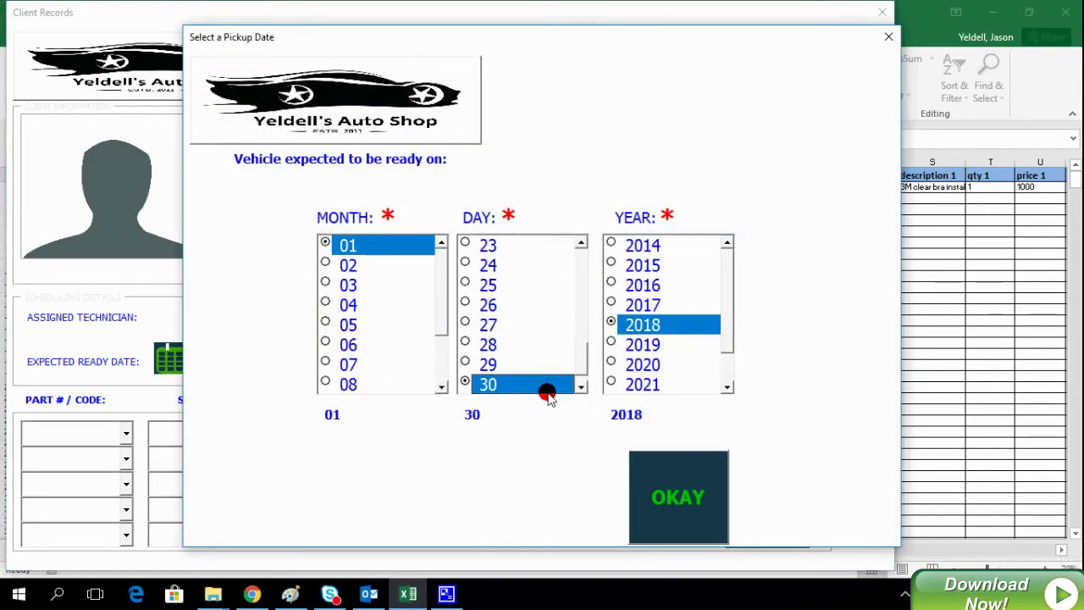
pyautogui.click(678, 487)
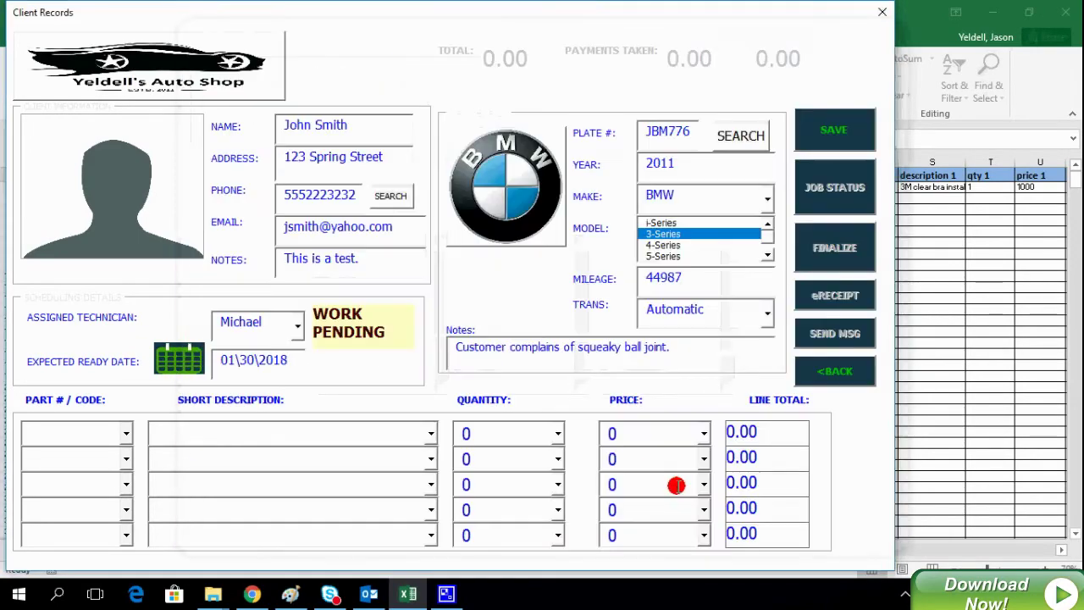
# - Bill Custom Exhuast Upgrade ×1 and General Labor ×3 hours on the first two lines
pyautogui.click(431, 434)
pyautogui.moveTo(431, 460); pyautogui.dragTo(426, 506)
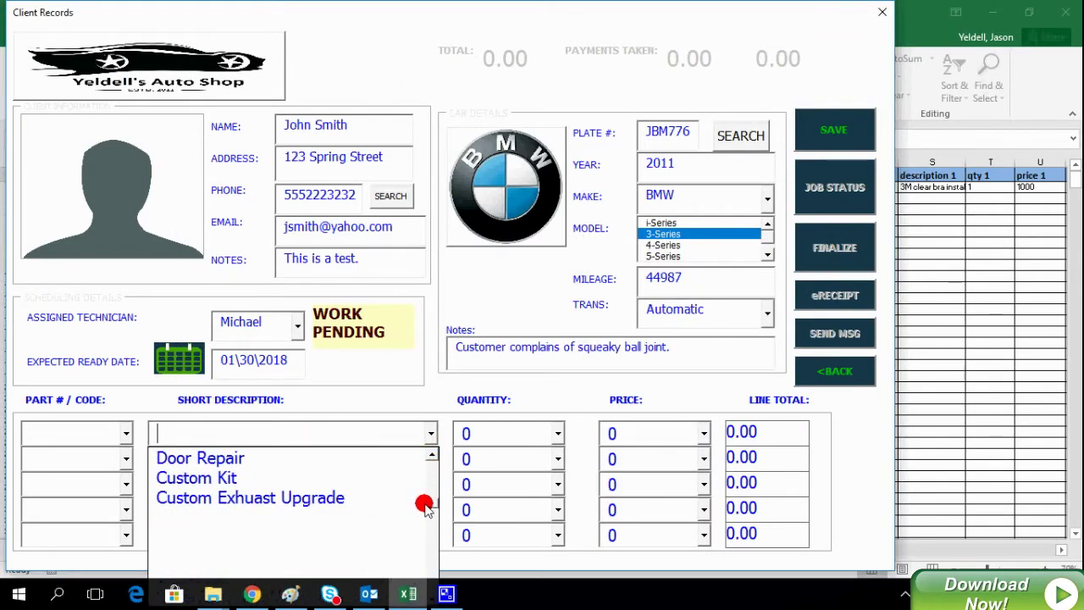
pyautogui.click(388, 498)
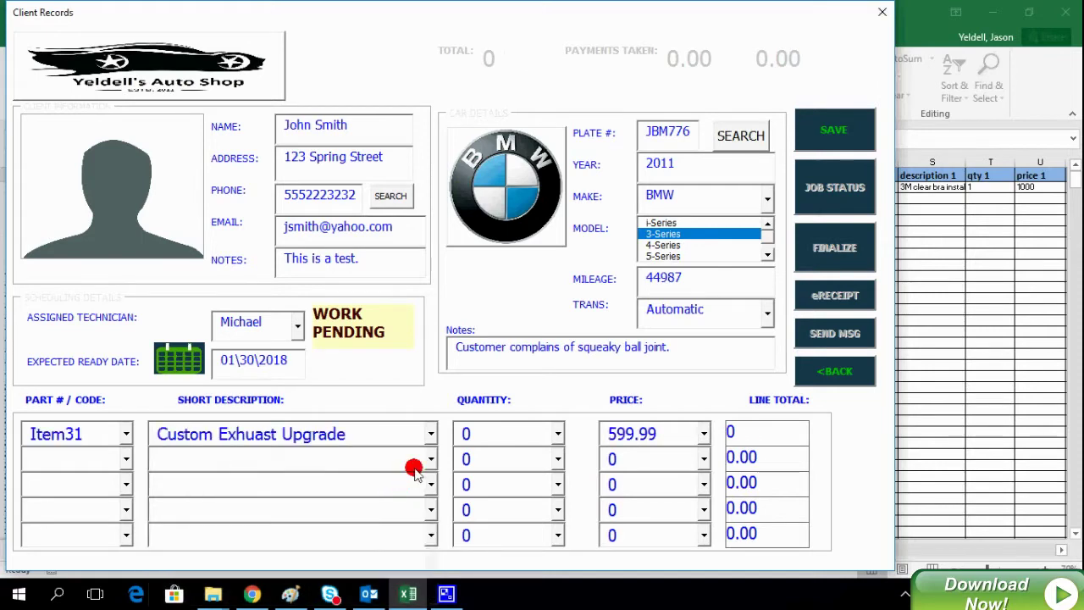
pyautogui.click(558, 435)
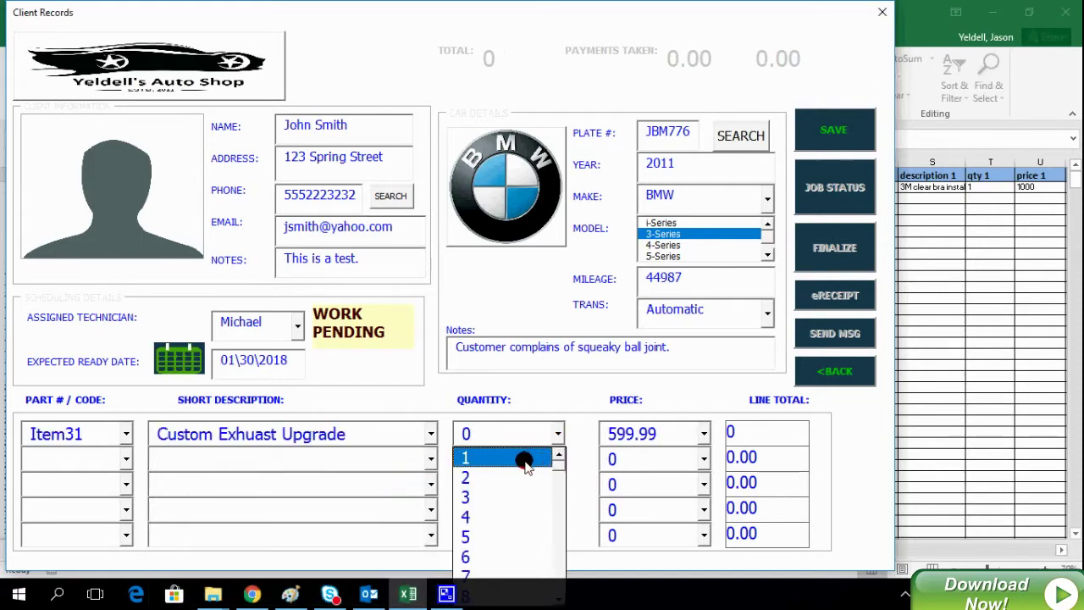
pyautogui.click(524, 461)
pyautogui.click(430, 460)
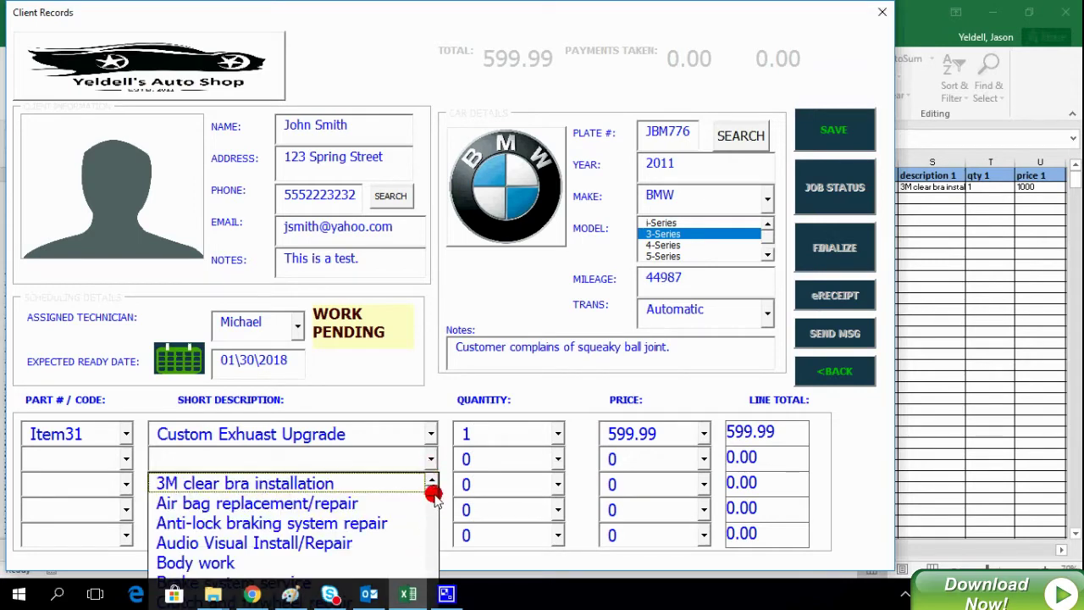
pyautogui.scroll(-1, 433, 500)
pyautogui.moveTo(433, 500); pyautogui.dragTo(434, 512)
pyautogui.click(359, 483)
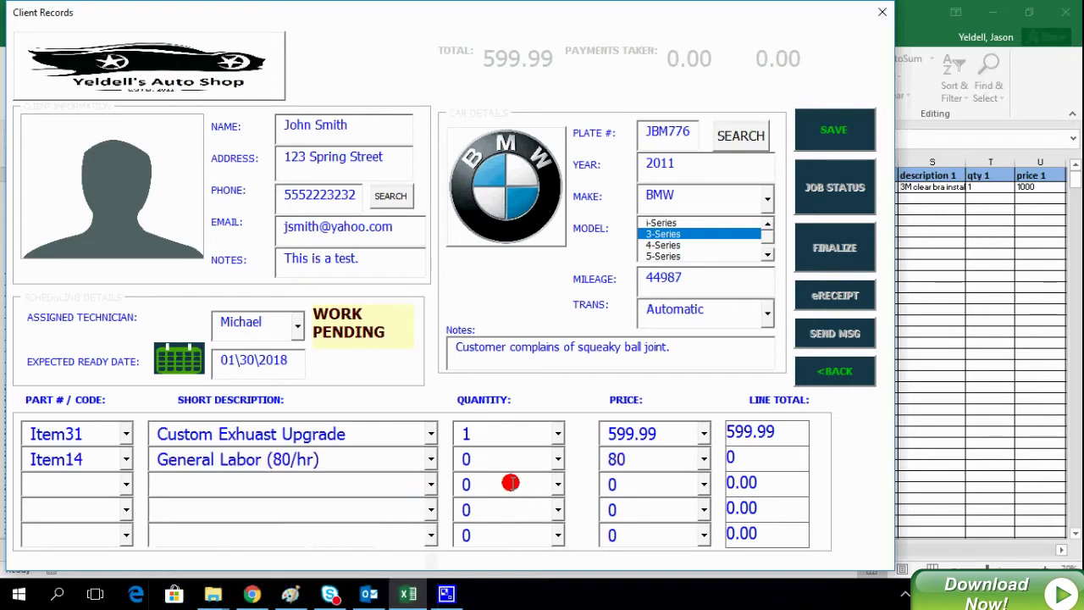
pyautogui.click(555, 461)
pyautogui.click(525, 523)
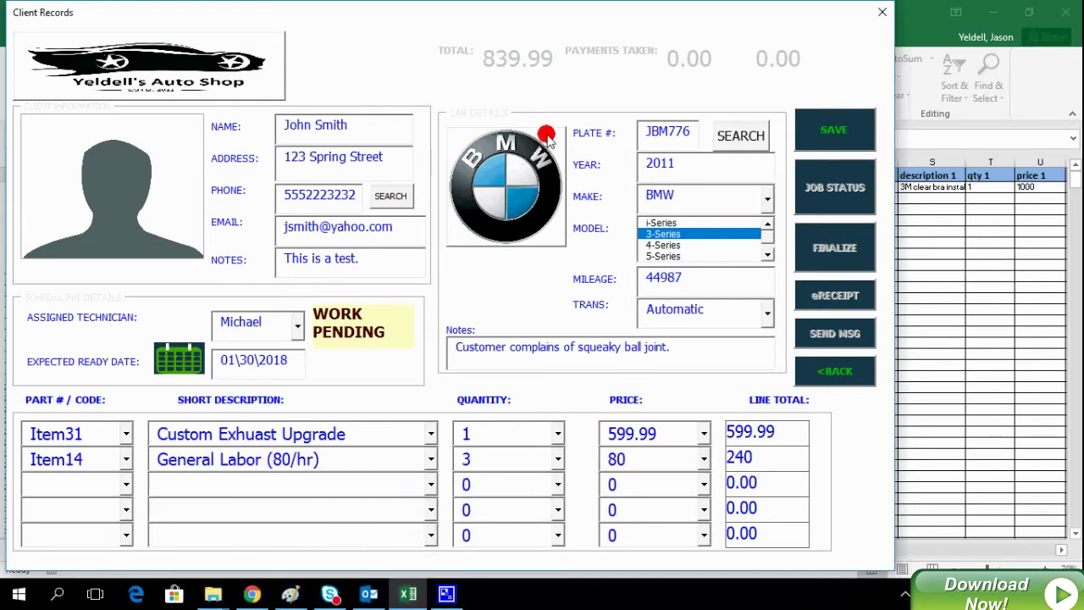
# - Save the order and record a 500 CASH deposit in the payment window
pyautogui.click(844, 132)
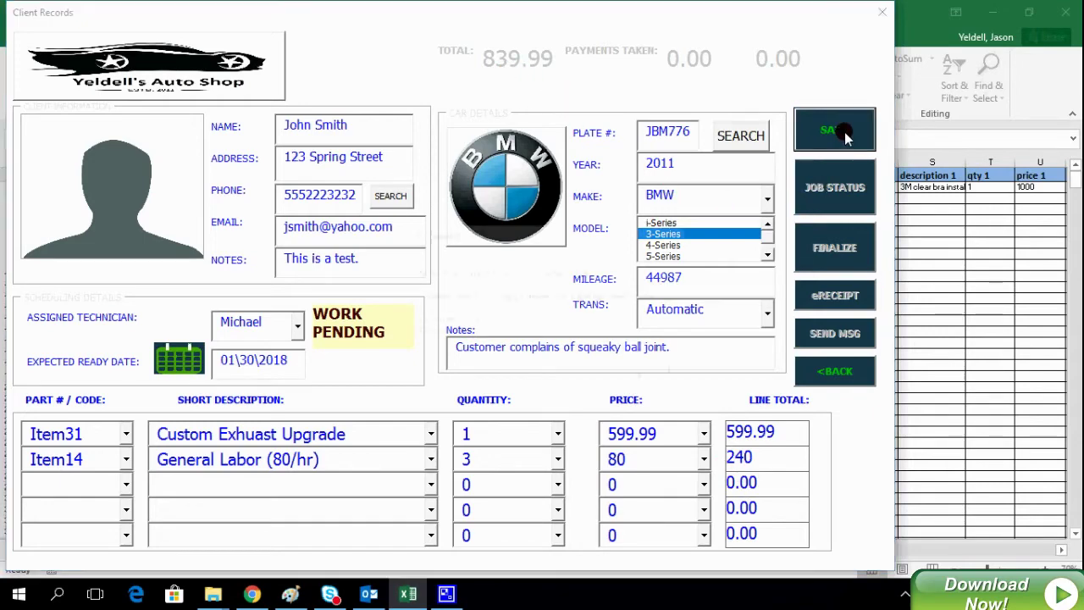
pyautogui.click(635, 376)
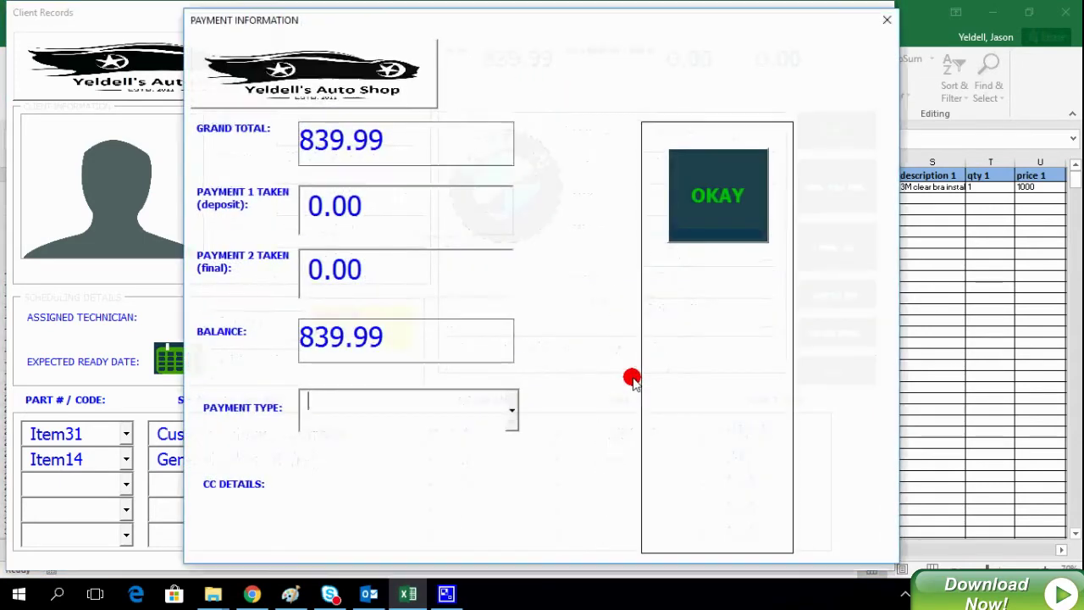
pyautogui.moveTo(477, 31); pyautogui.dragTo(315, 29)
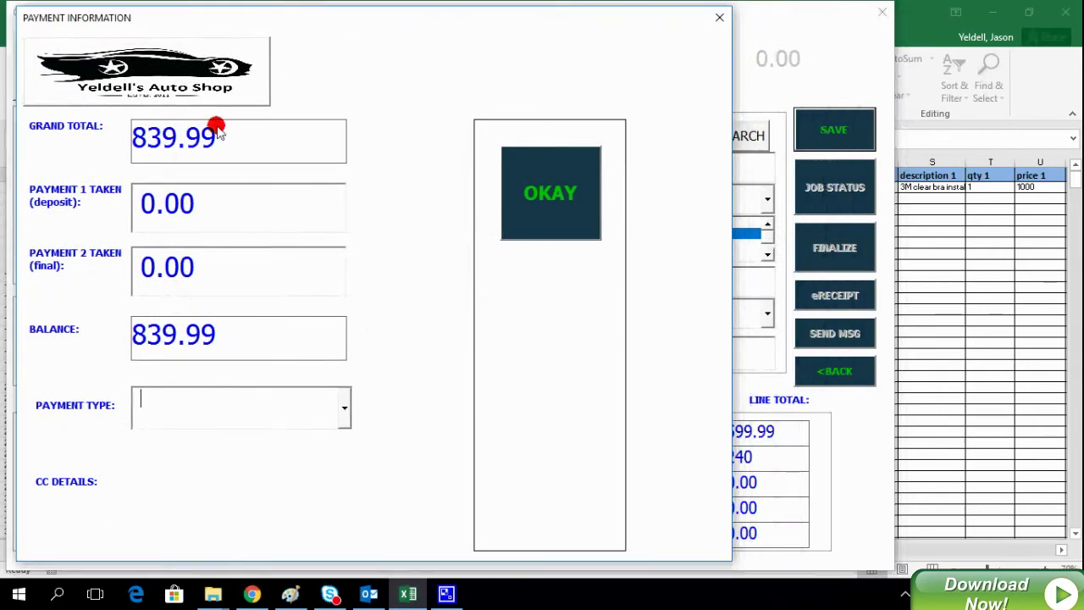
pyautogui.moveTo(194, 203); pyautogui.dragTo(83, 203)
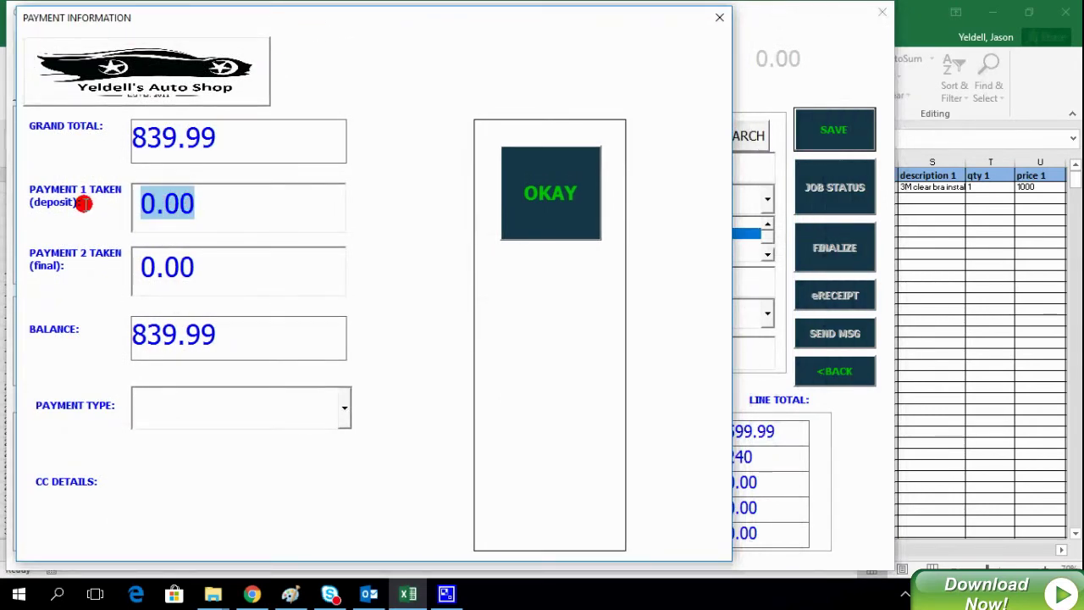
pyautogui.write('500')
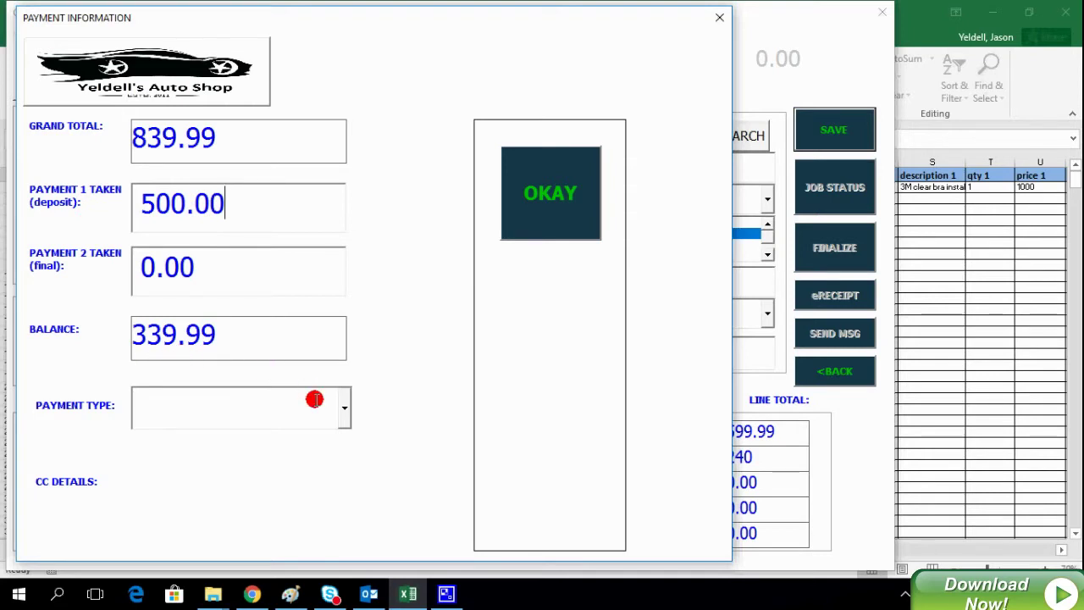
pyautogui.click(344, 407)
pyautogui.click(333, 437)
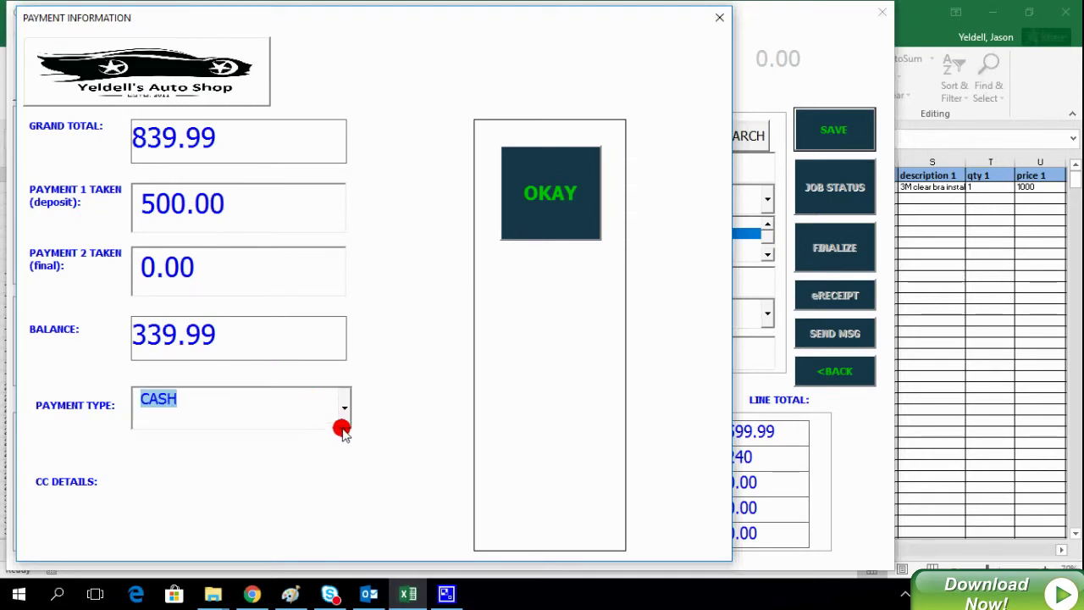
pyautogui.click(520, 221)
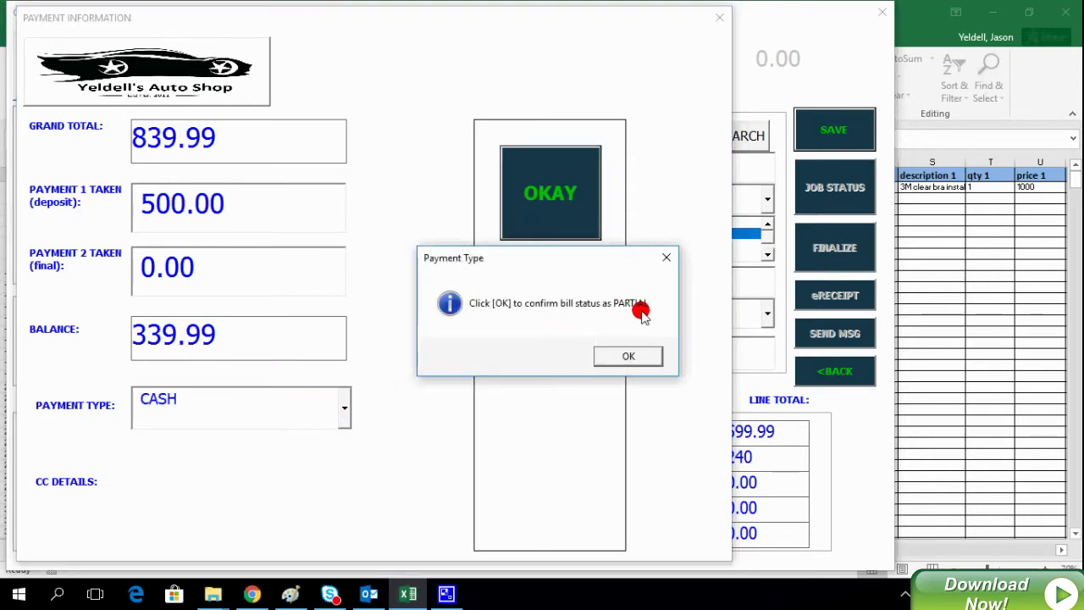
# - Confirm the PARTIAL bill status, the 339.99 outstanding balance, and the save notice
pyautogui.click(630, 357)
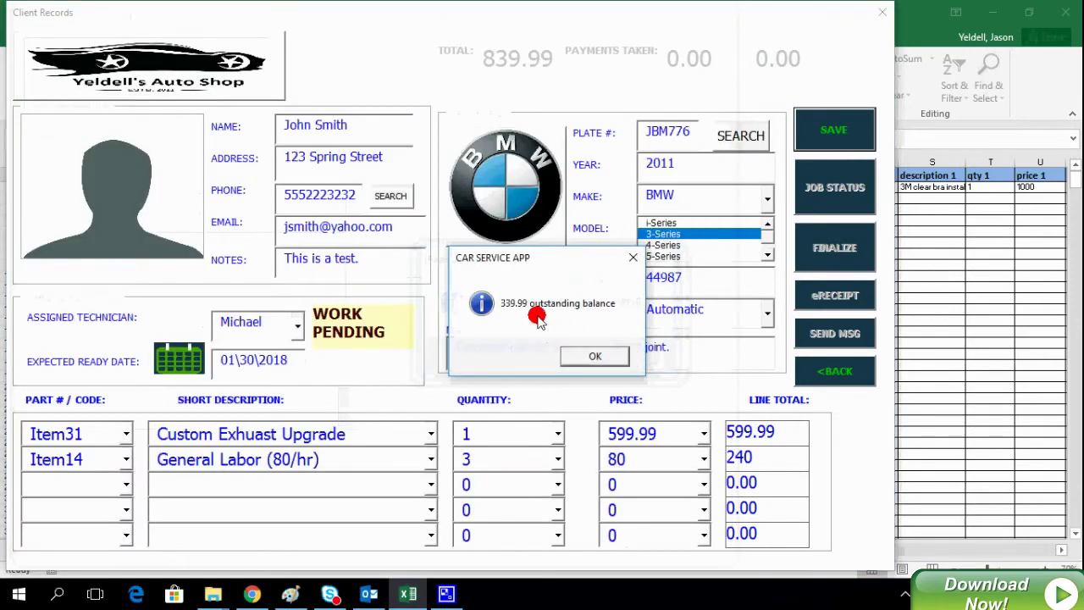
pyautogui.click(611, 356)
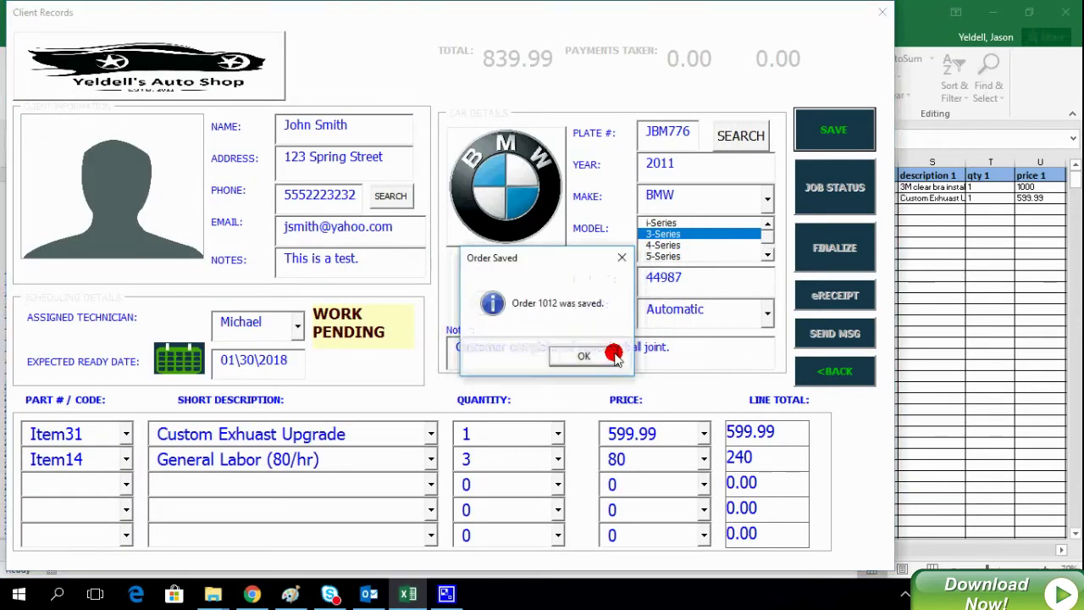
pyautogui.click(577, 355)
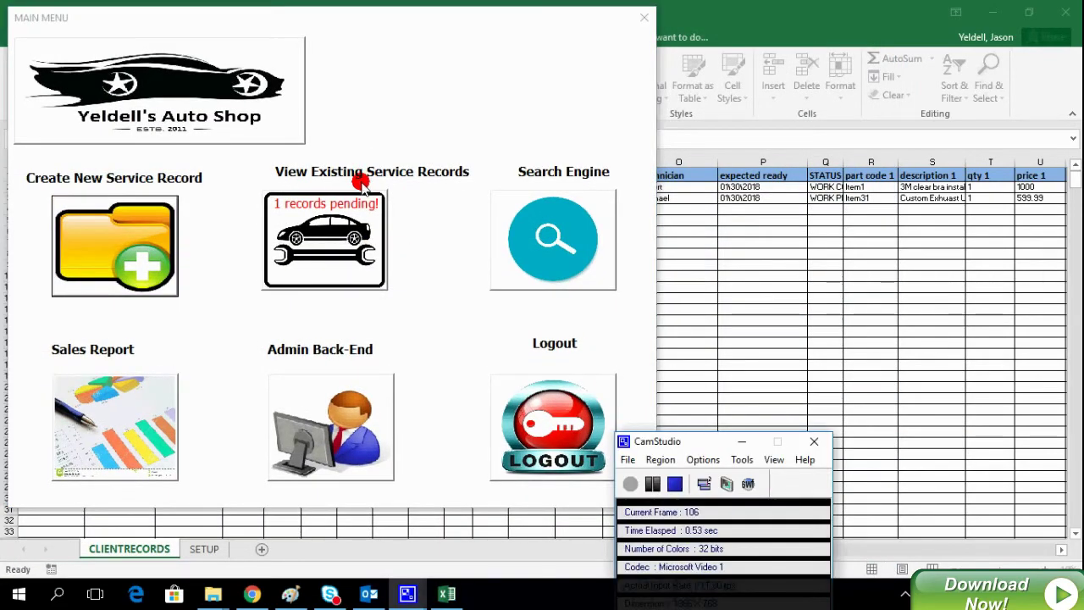
pyautogui.click(742, 442)
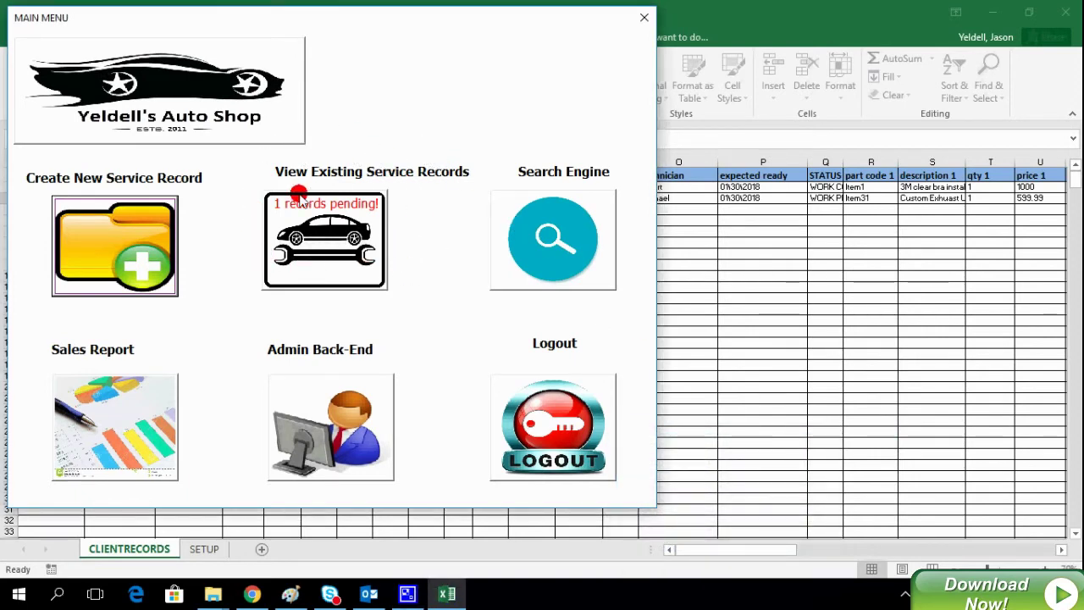
pyautogui.click(329, 229)
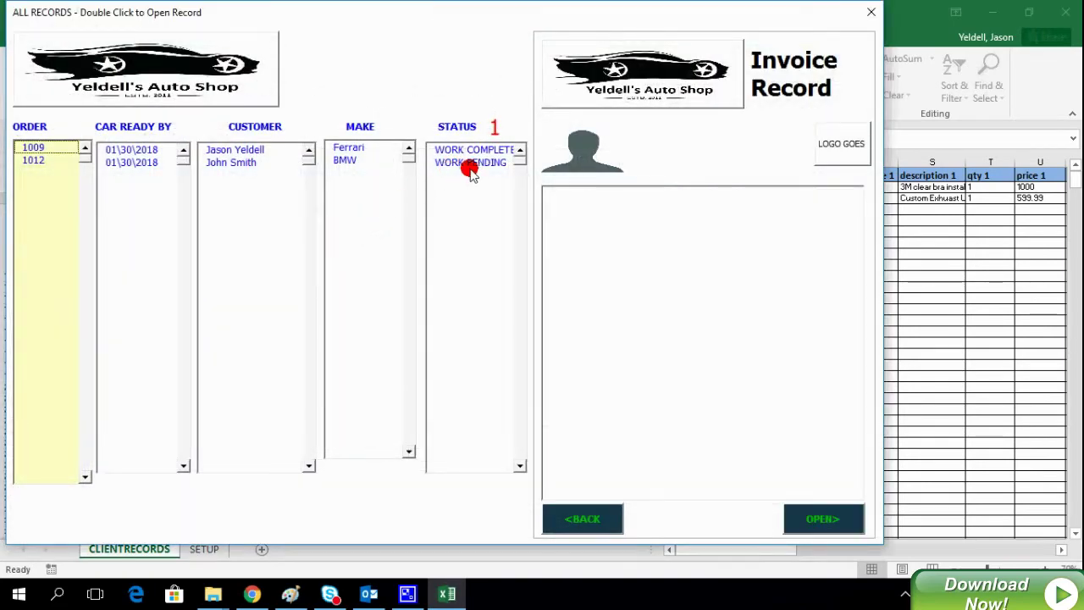
pyautogui.click(67, 166)
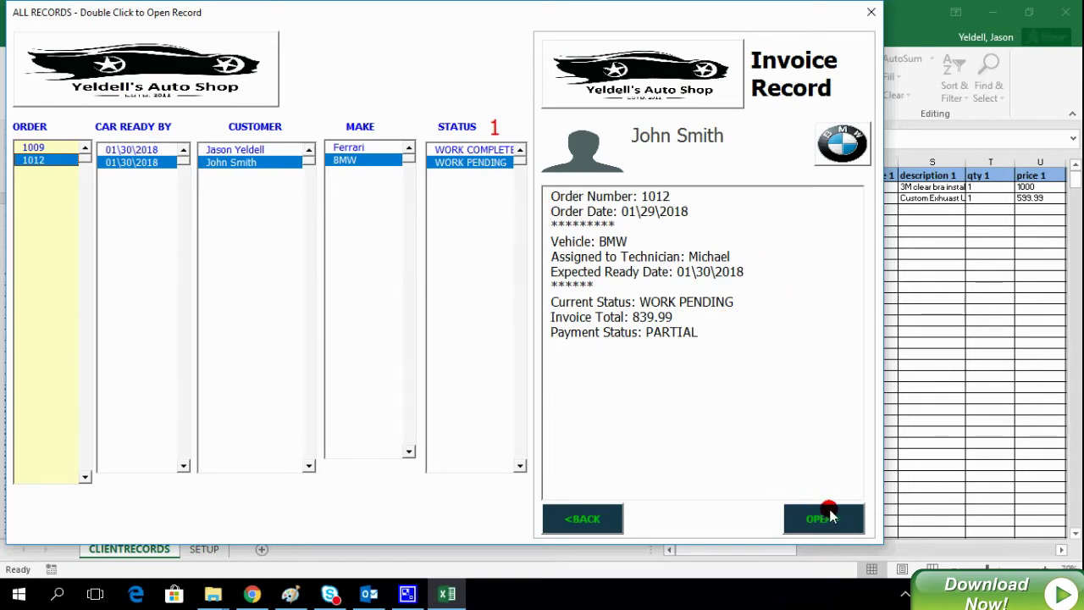
pyautogui.click(603, 517)
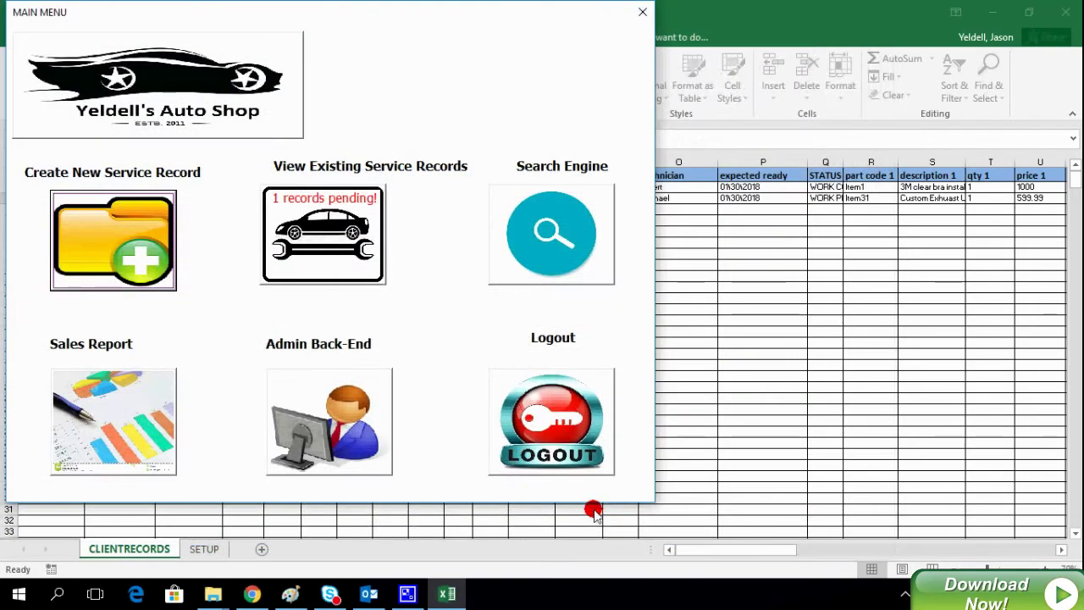
# - Search by the customer's name and open BMW order 1012 in Client Records
pyautogui.click(561, 258)
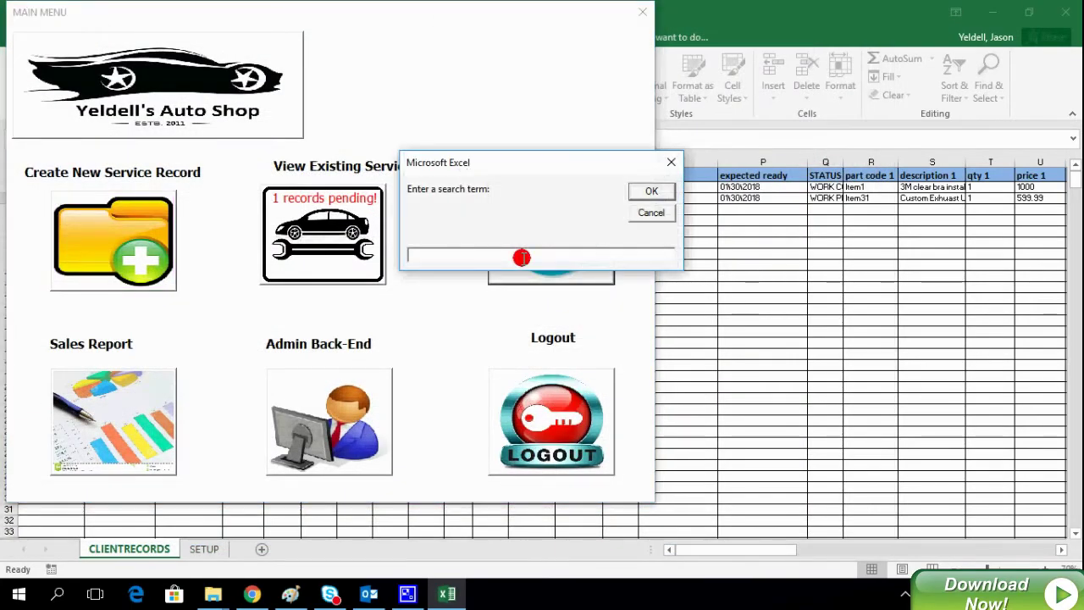
pyautogui.click(647, 192)
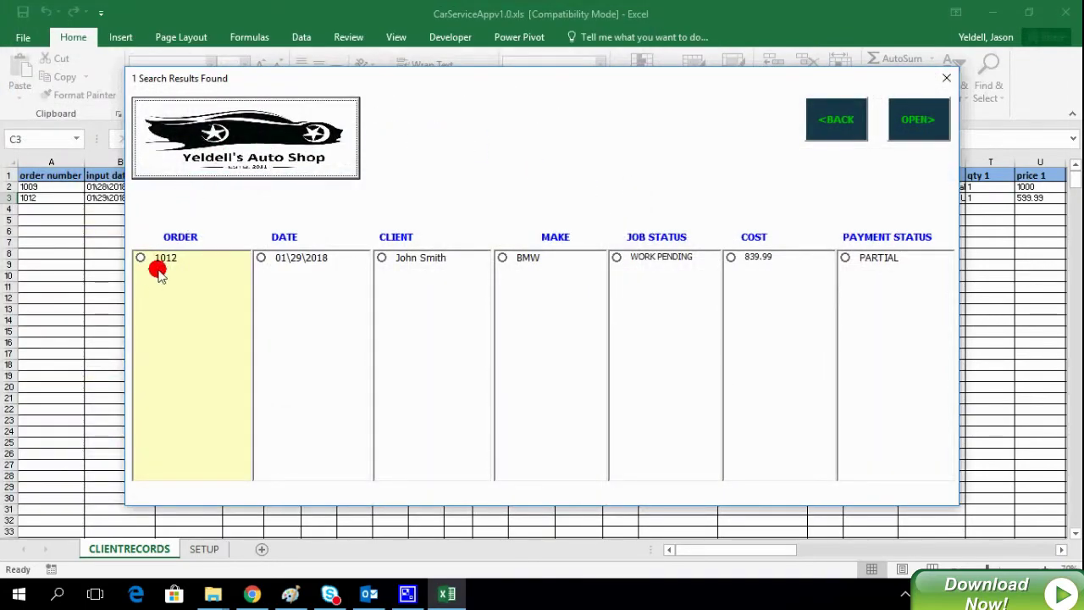
pyautogui.click(201, 263)
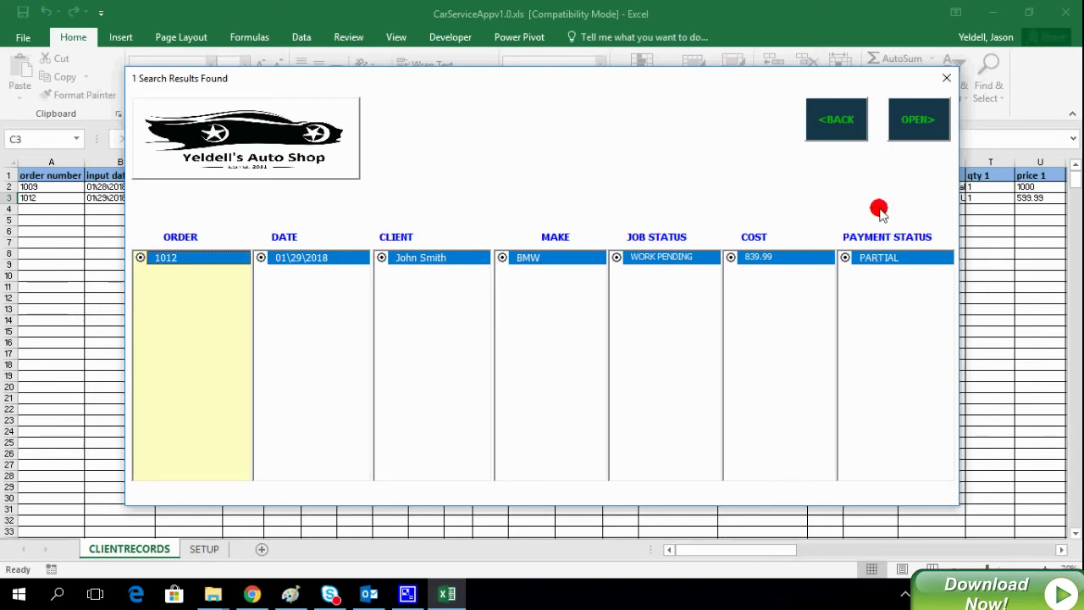
pyautogui.click(908, 132)
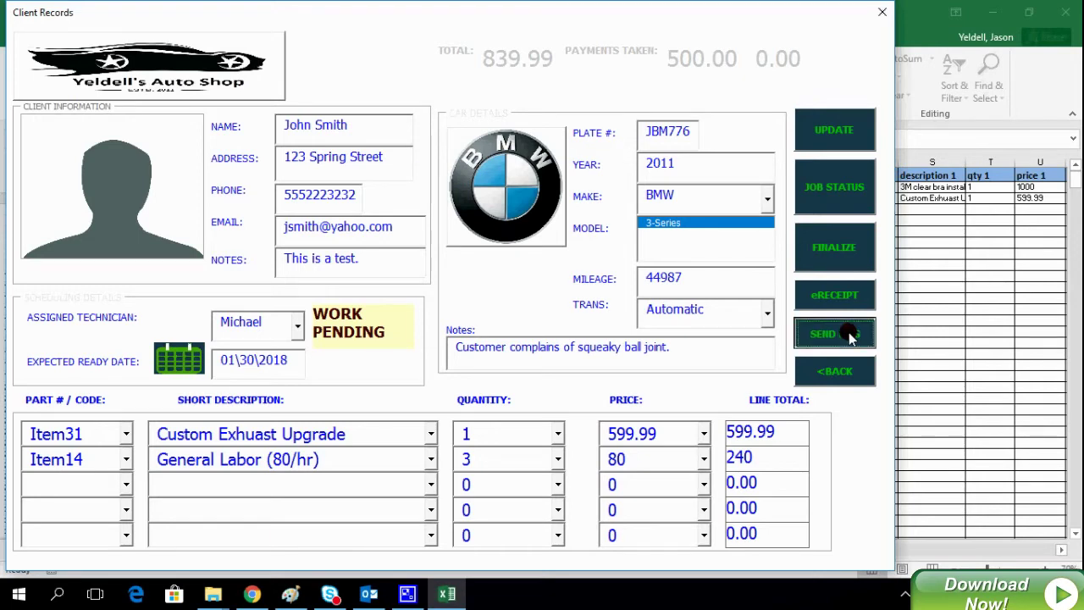
# - Send the customer 'This is a test.' and view the sent e-mail in Outlook
pyautogui.click(849, 333)
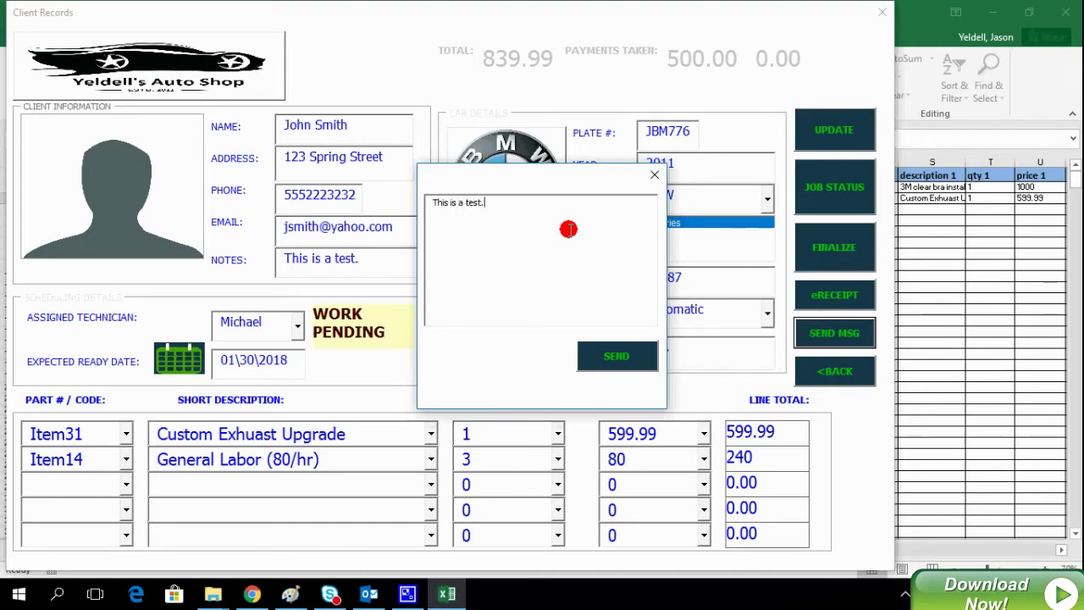
pyautogui.click(602, 359)
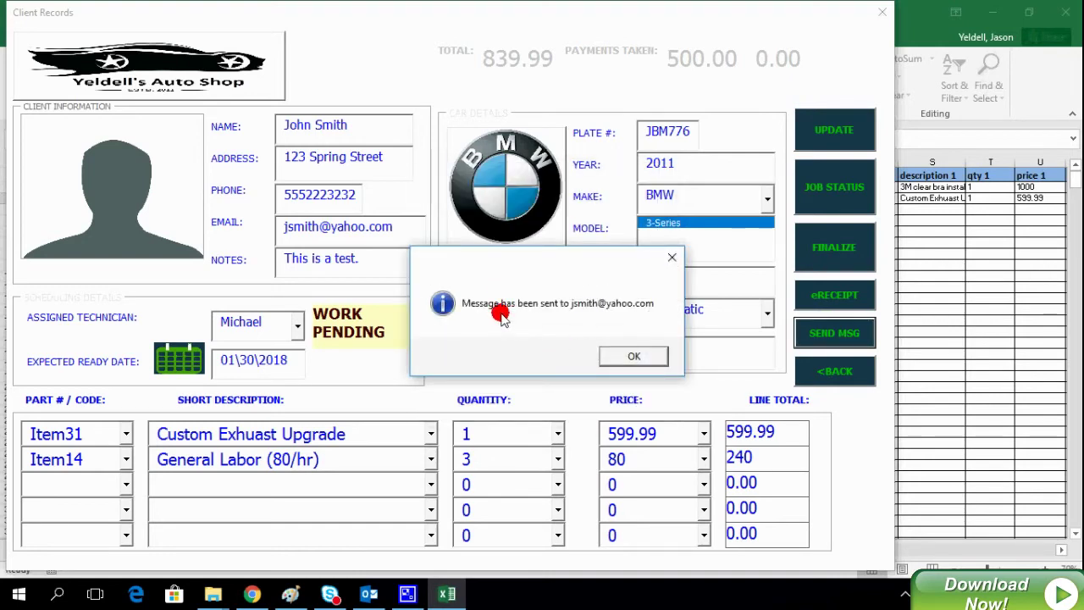
pyautogui.click(624, 356)
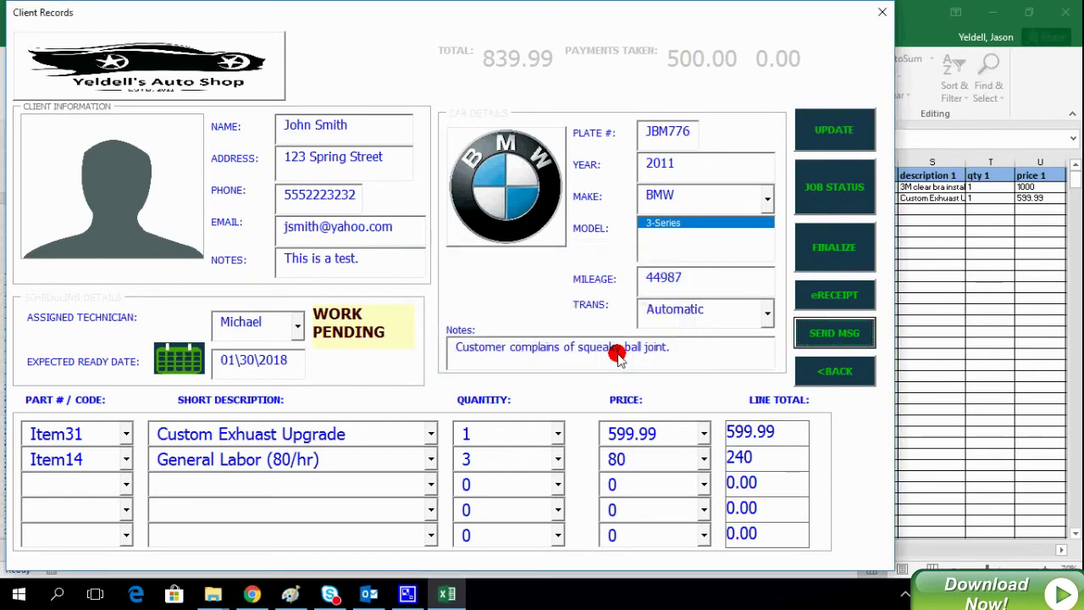
pyautogui.click(369, 594)
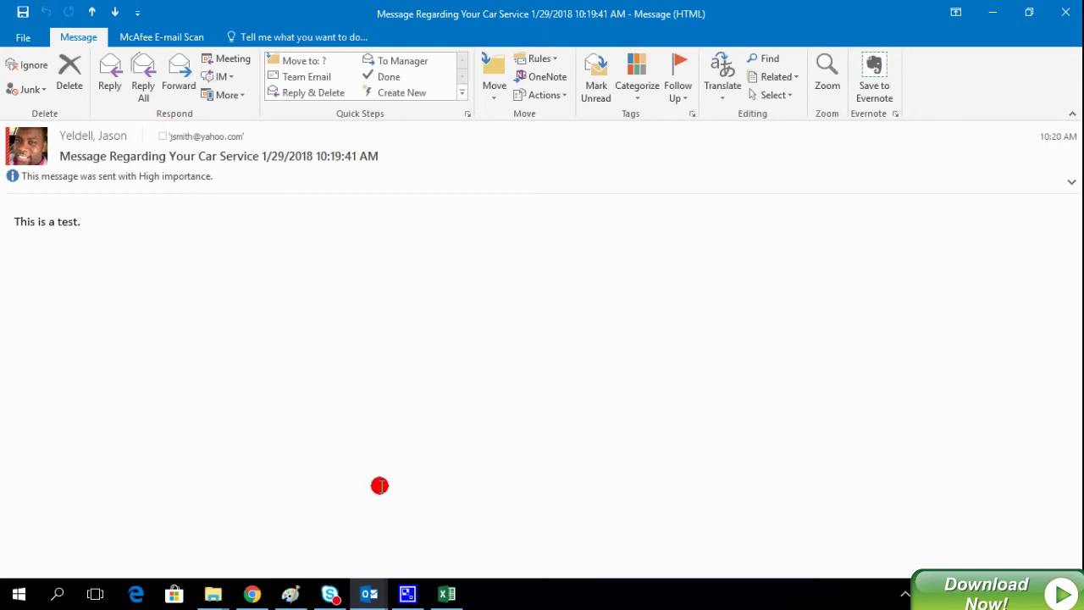
# - Switch from the sent Outlook message back to the BMW client record in Excel
pyautogui.click(446, 595)
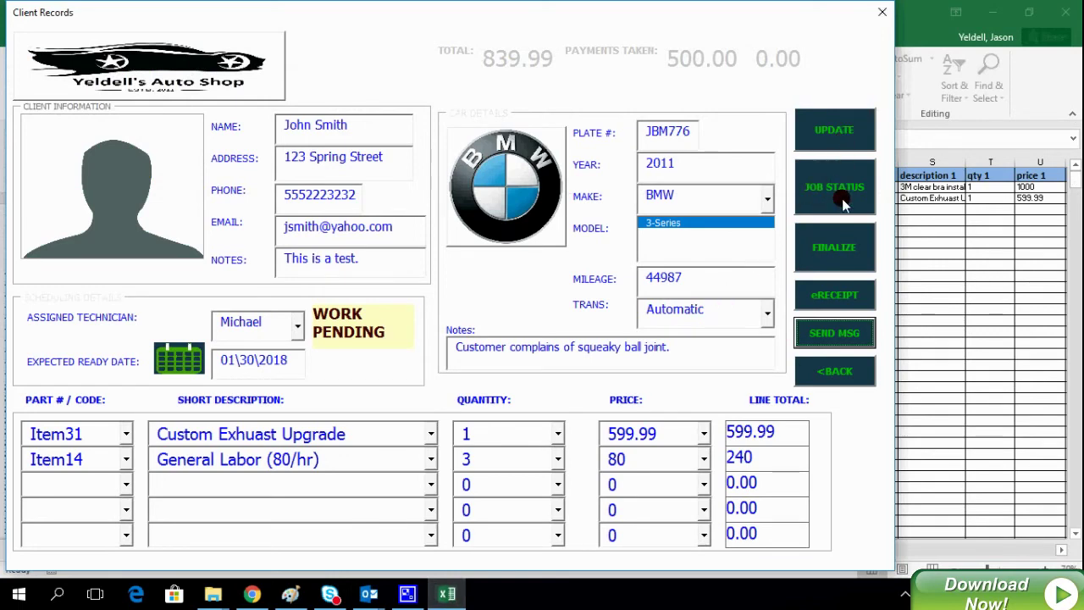
# - Set the BMW job status to WORK COMPLETE with the memo 'All work completed without issue.'
pyautogui.click(838, 324)
pyautogui.click(849, 210)
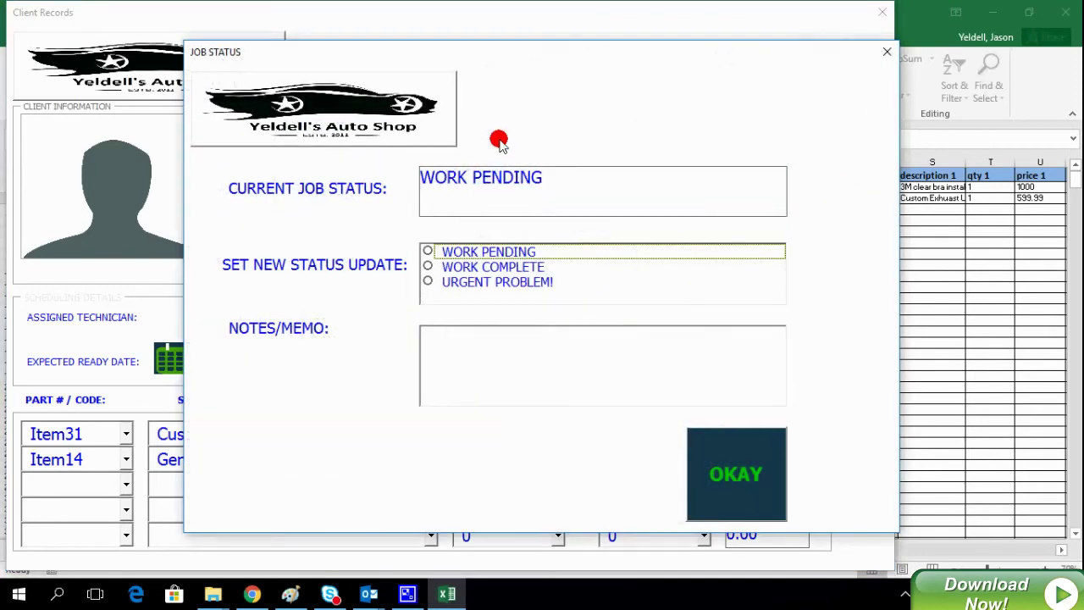
pyautogui.click(429, 267)
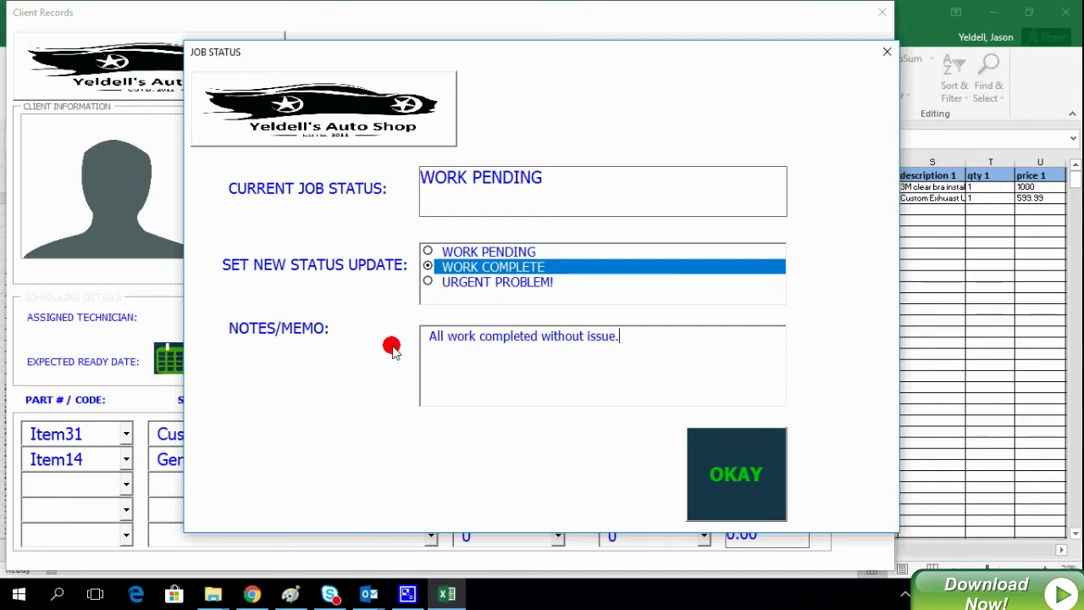
pyautogui.click(720, 461)
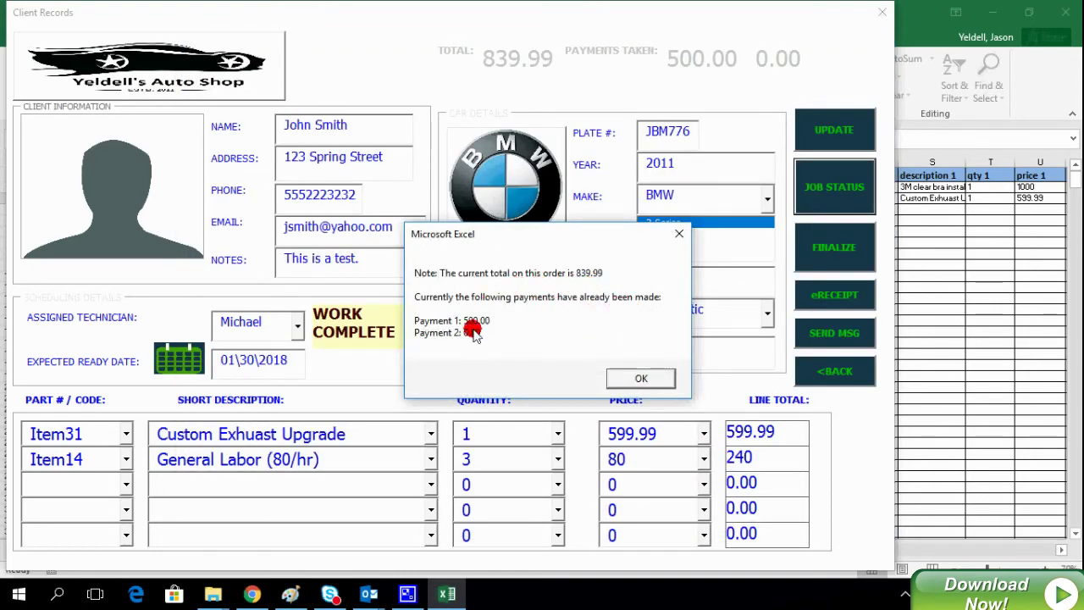
# - Enter the final 339.99 cash payment on order 1012, mark it PAIDINFULL, and save
pyautogui.click(627, 378)
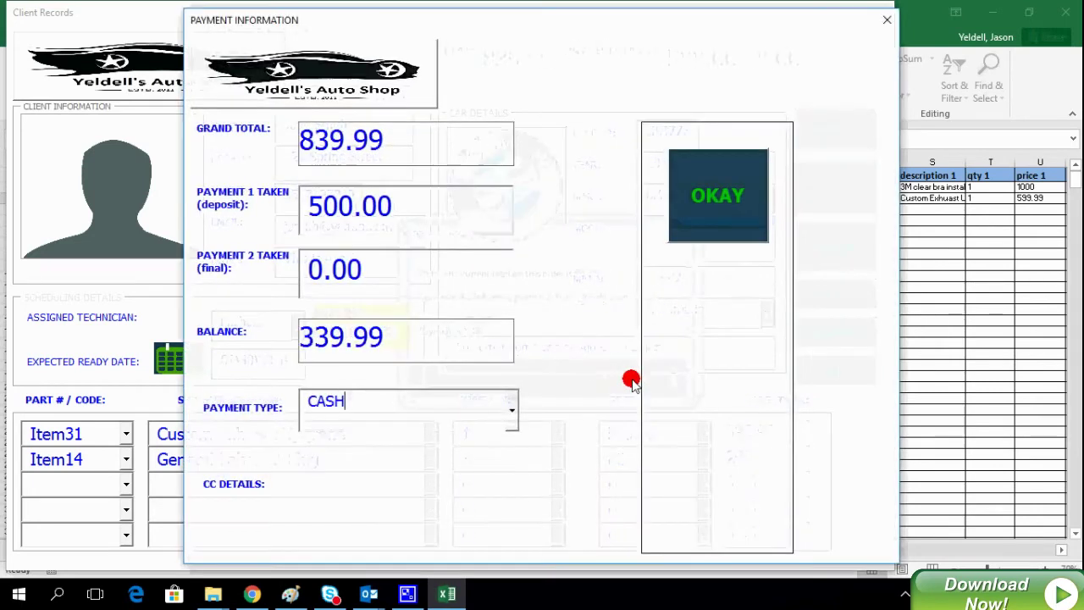
pyautogui.click(353, 295)
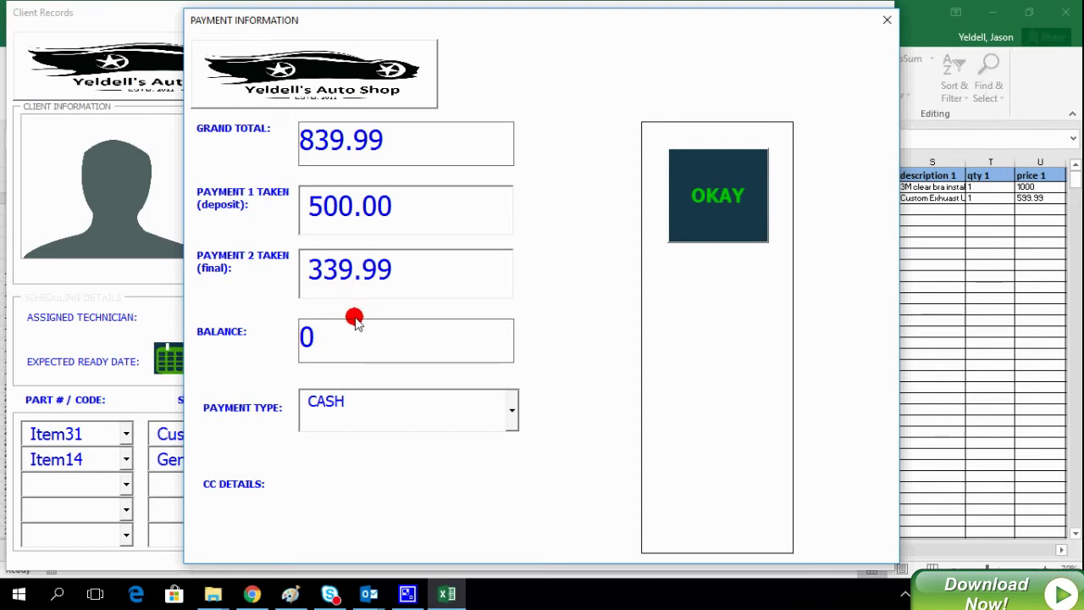
pyautogui.click(693, 212)
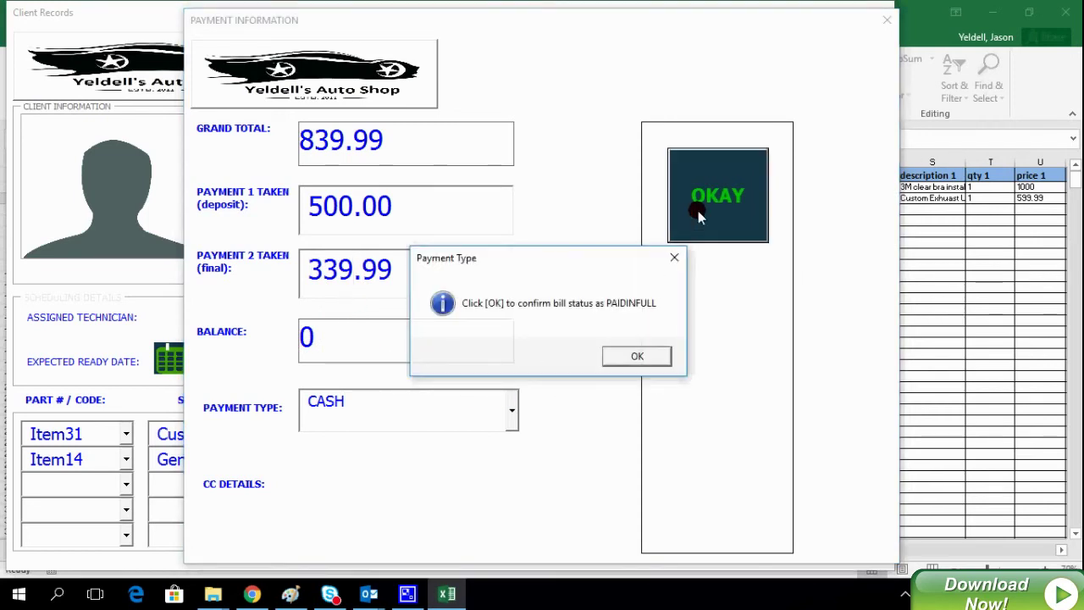
pyautogui.click(648, 356)
pyautogui.click(582, 353)
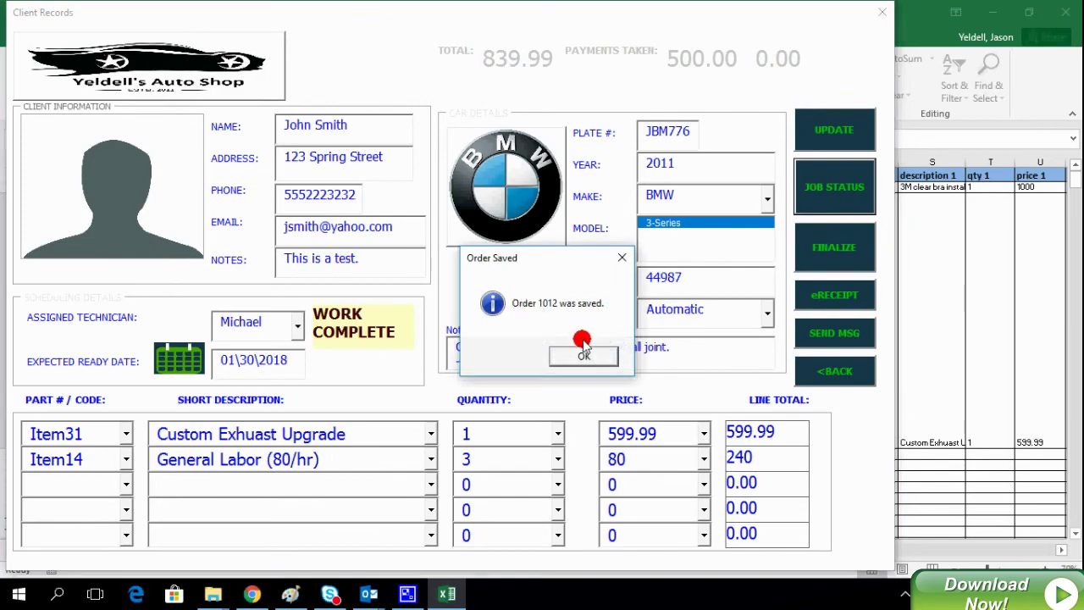
pyautogui.click(584, 348)
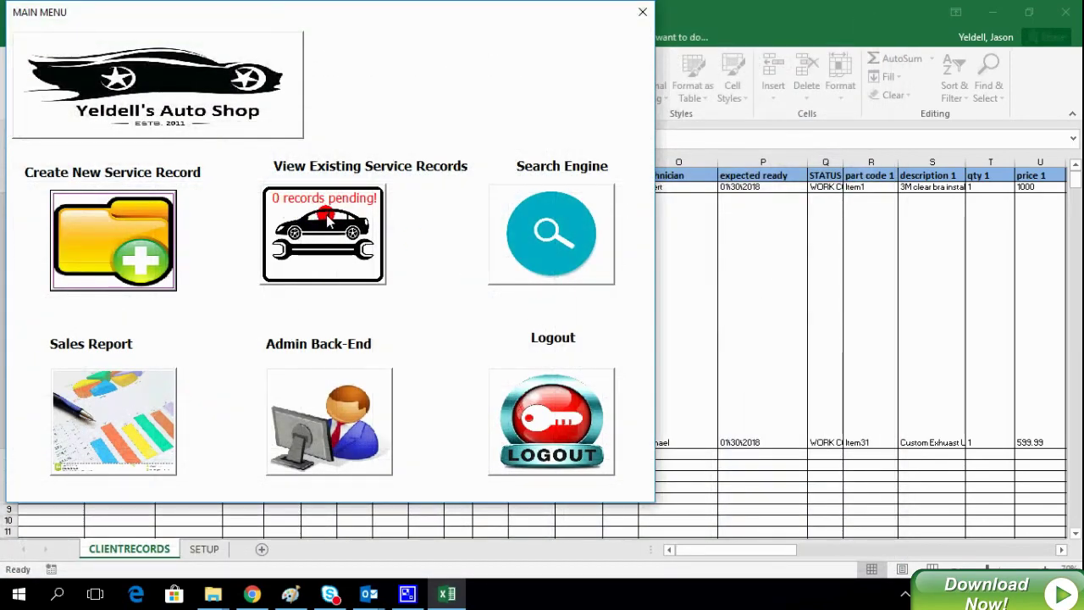
# - Reopen BMW order 1012 from the existing service records and scroll its notes to the WORK COMPLETE entry
pyautogui.click(328, 219)
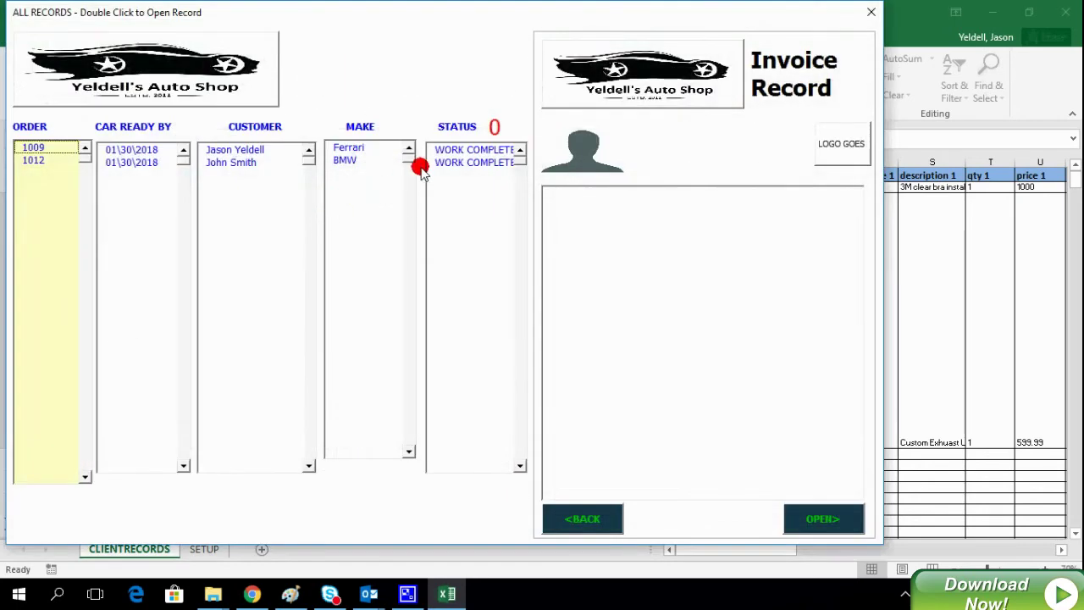
pyautogui.click(63, 160)
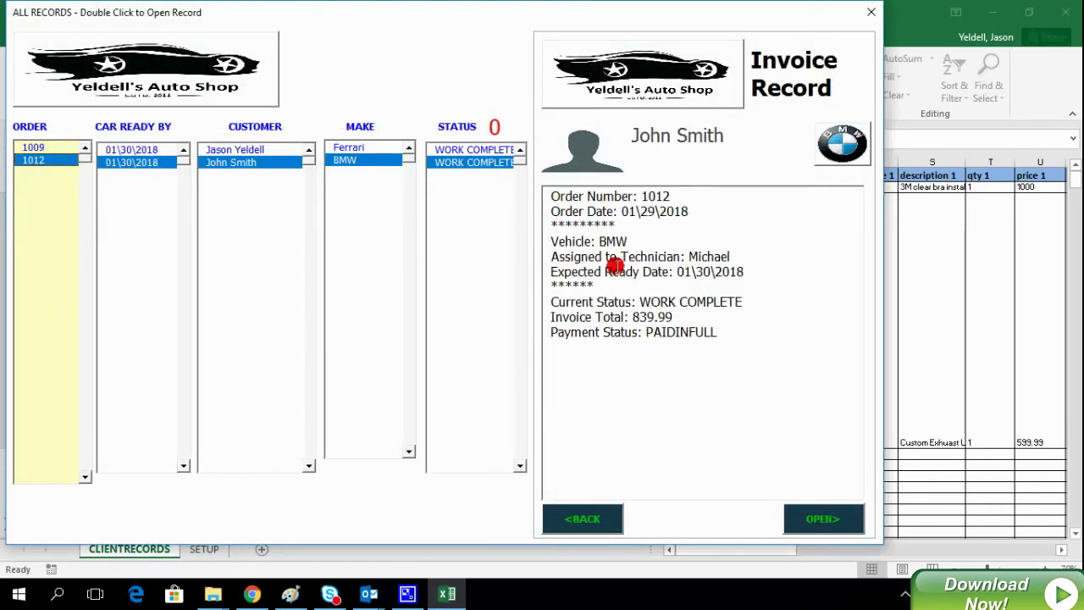
pyautogui.click(818, 520)
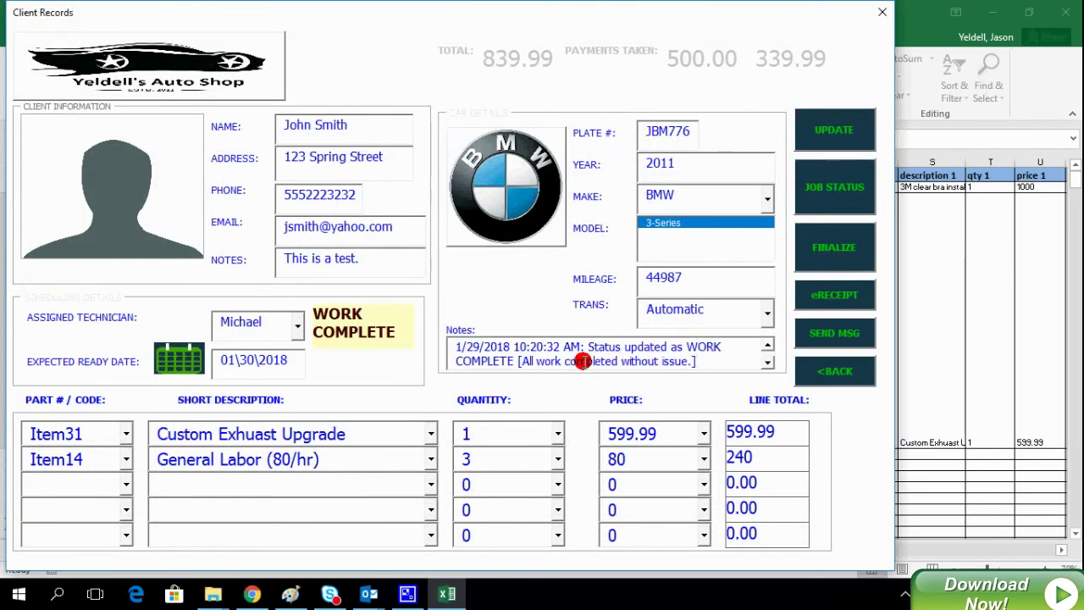
pyautogui.click(769, 346)
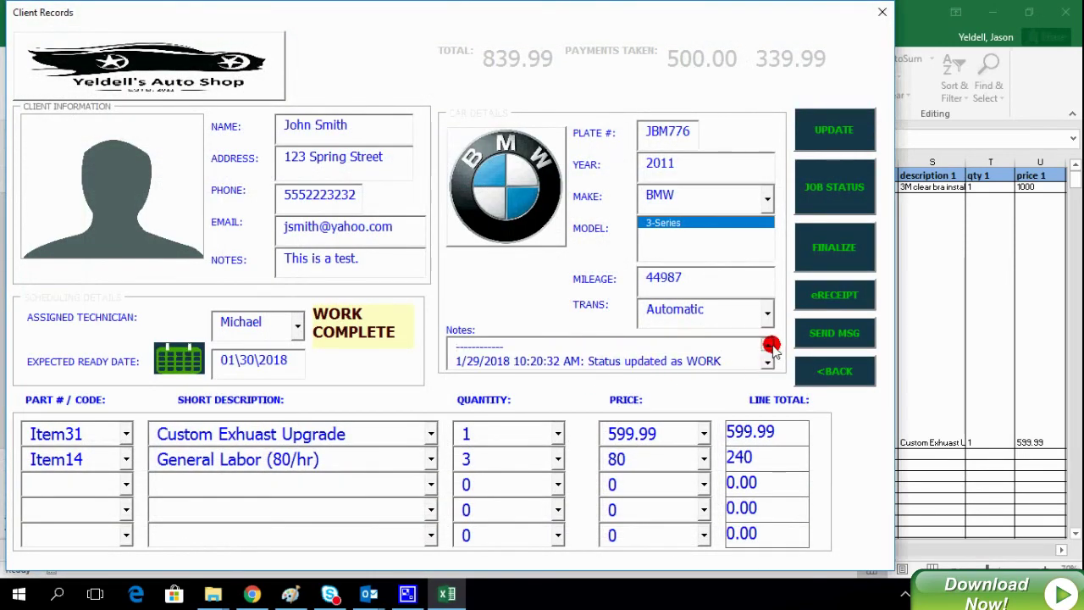
pyautogui.click(768, 345)
pyautogui.click(769, 361)
pyautogui.click(769, 361)
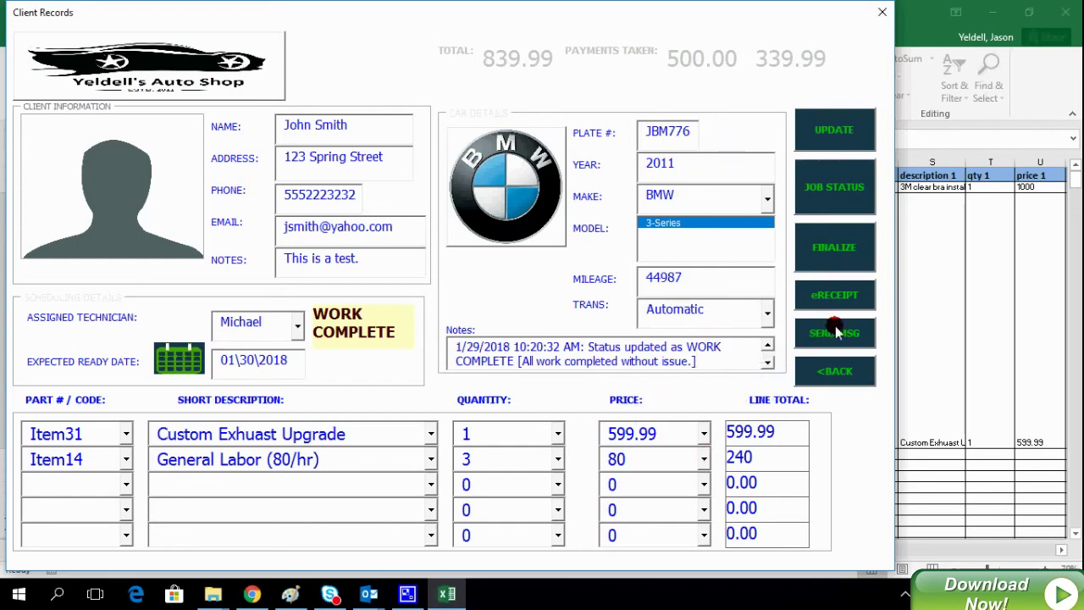
# - Generate the BMW order's e-receipt showing a zero balance and move its window aside
pyautogui.click(834, 298)
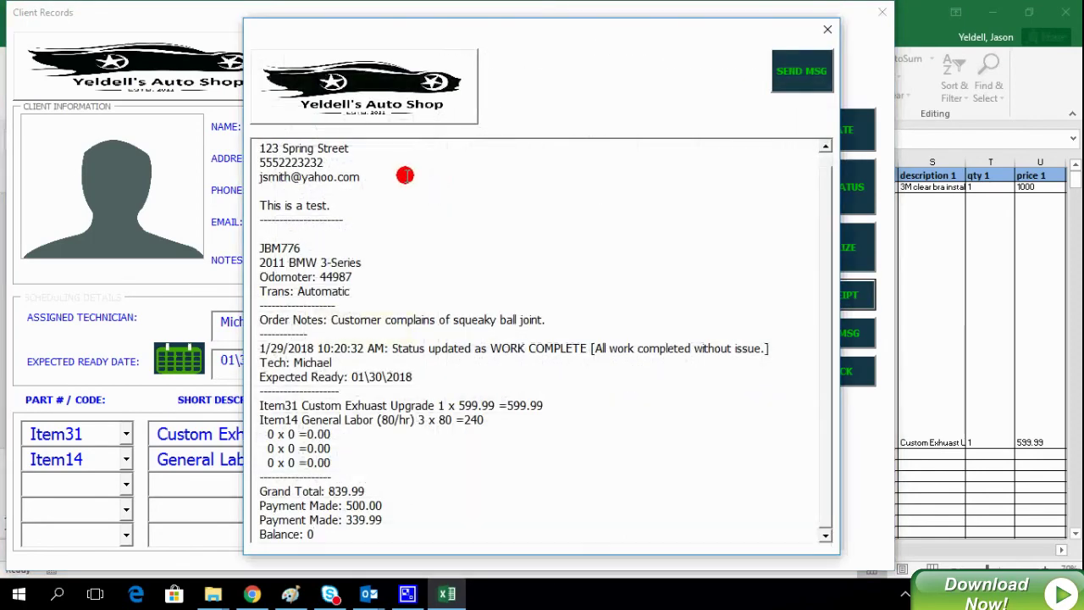
pyautogui.moveTo(386, 28); pyautogui.dragTo(153, 18)
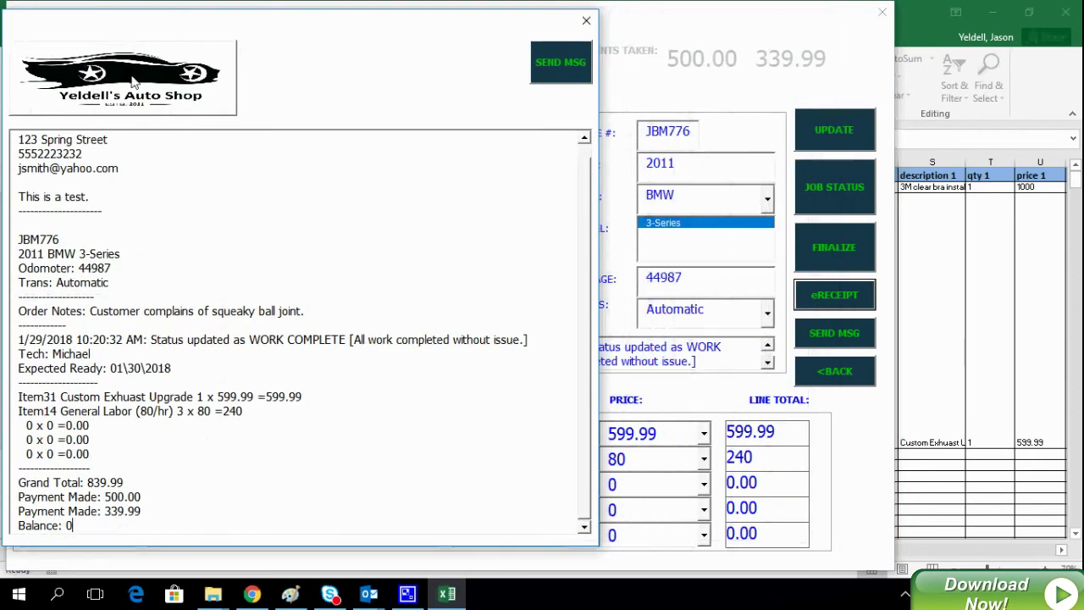
pyautogui.moveTo(581, 170); pyautogui.dragTo(581, 194)
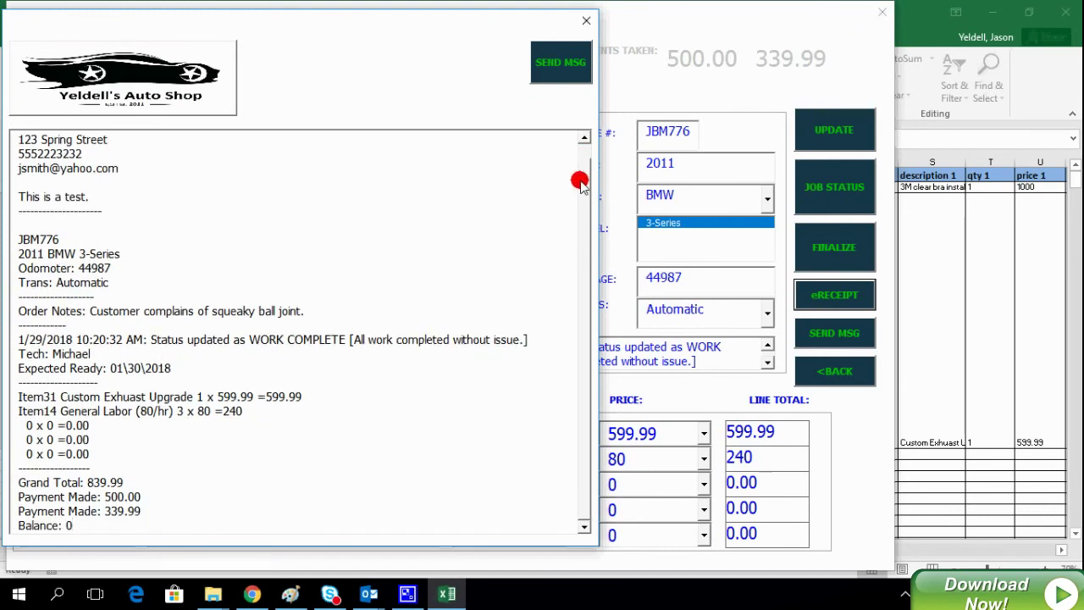
pyautogui.moveTo(581, 182); pyautogui.dragTo(581, 133)
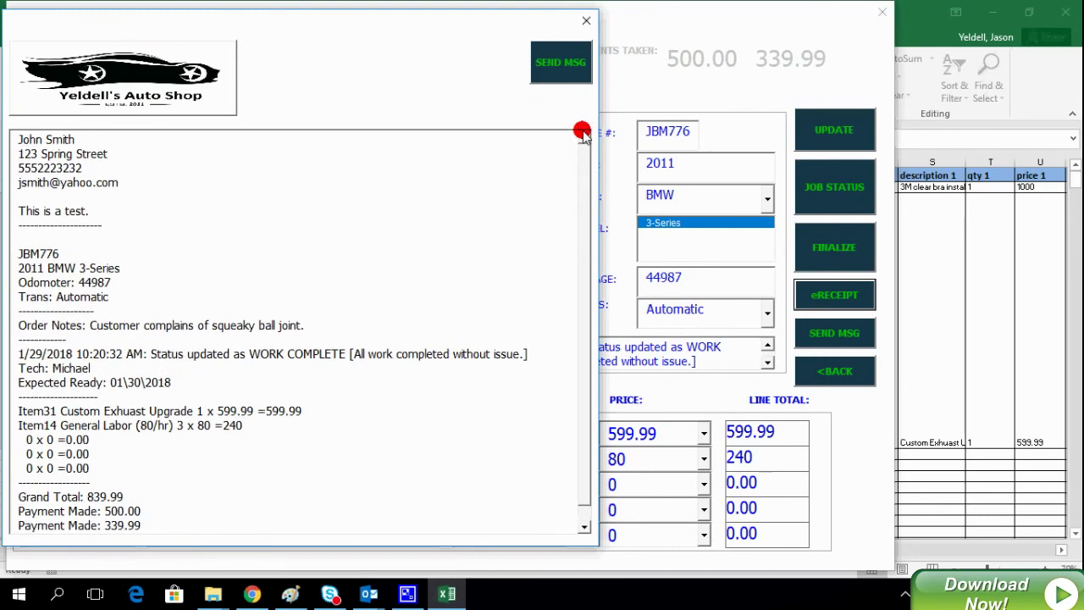
# - Email the e-receipt to the customer, then close the receipt window and the record
pyautogui.click(560, 75)
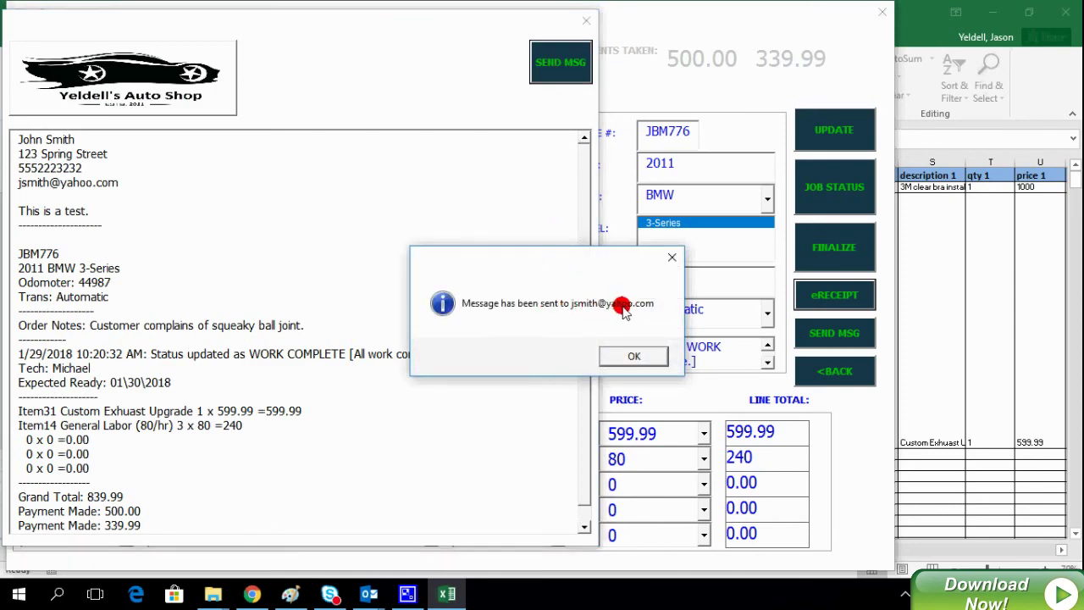
pyautogui.click(633, 355)
pyautogui.click(586, 20)
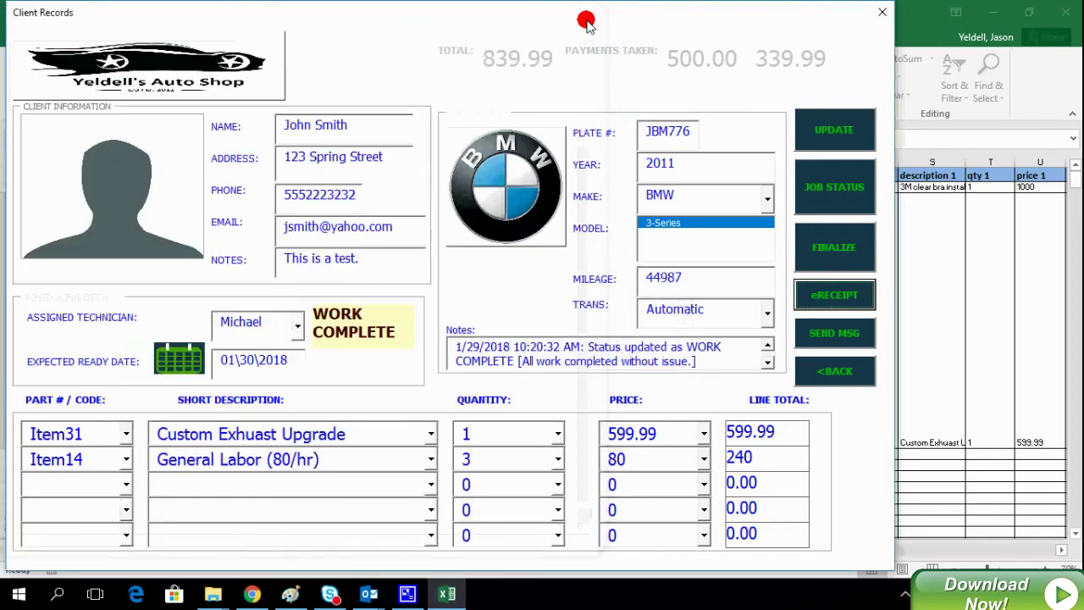
pyautogui.click(834, 373)
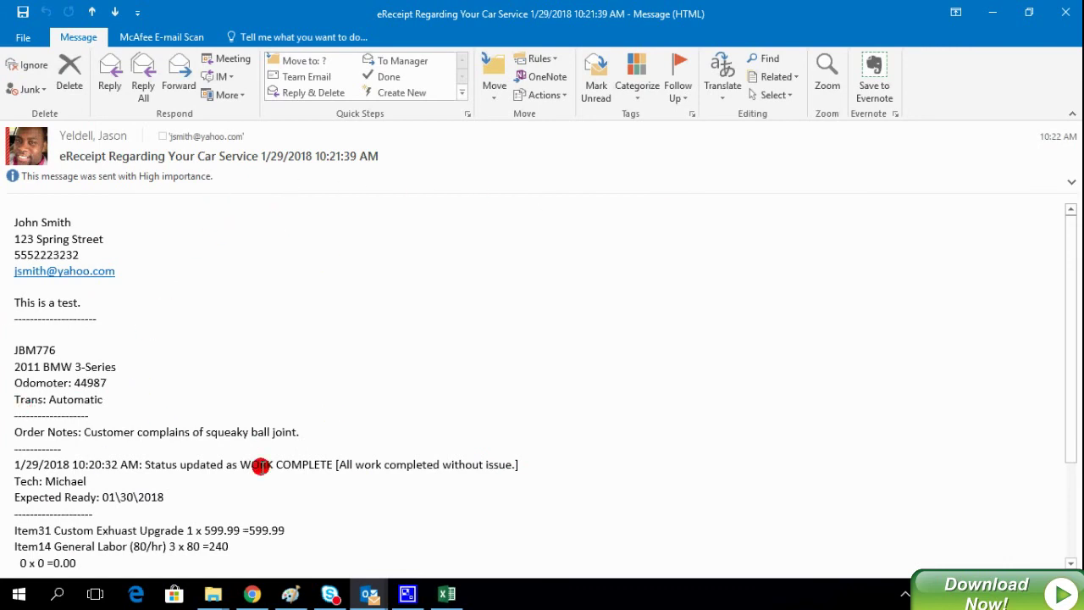
# - Scroll through the eReceipt email to review the WORK COMPLETE status, itemized charges and 839.99 Grand Total
pyautogui.scroll(-3, 296, 444)
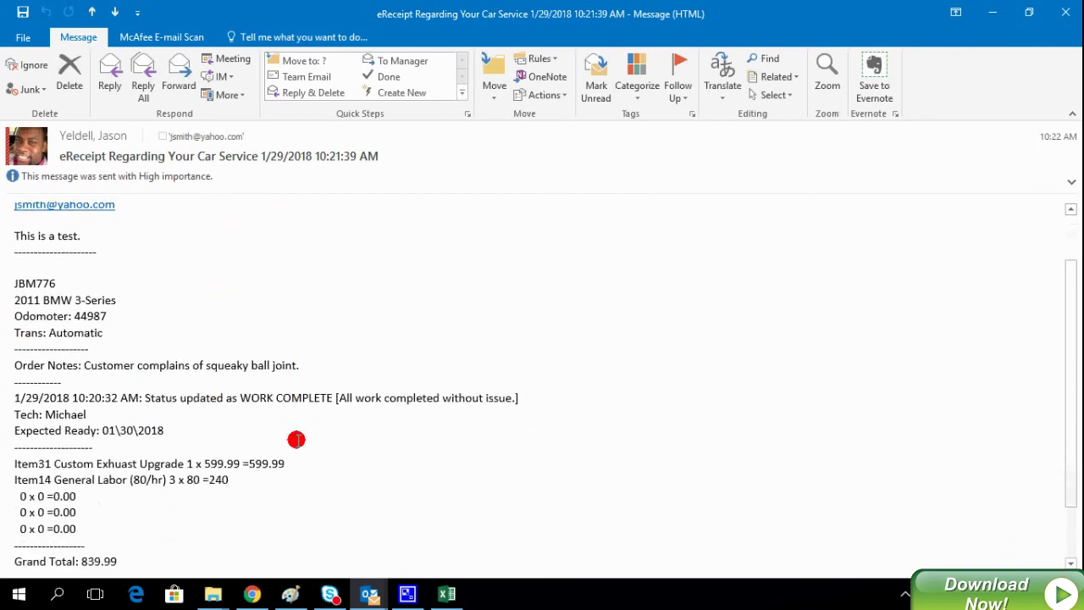
pyautogui.scroll(3, 295, 439)
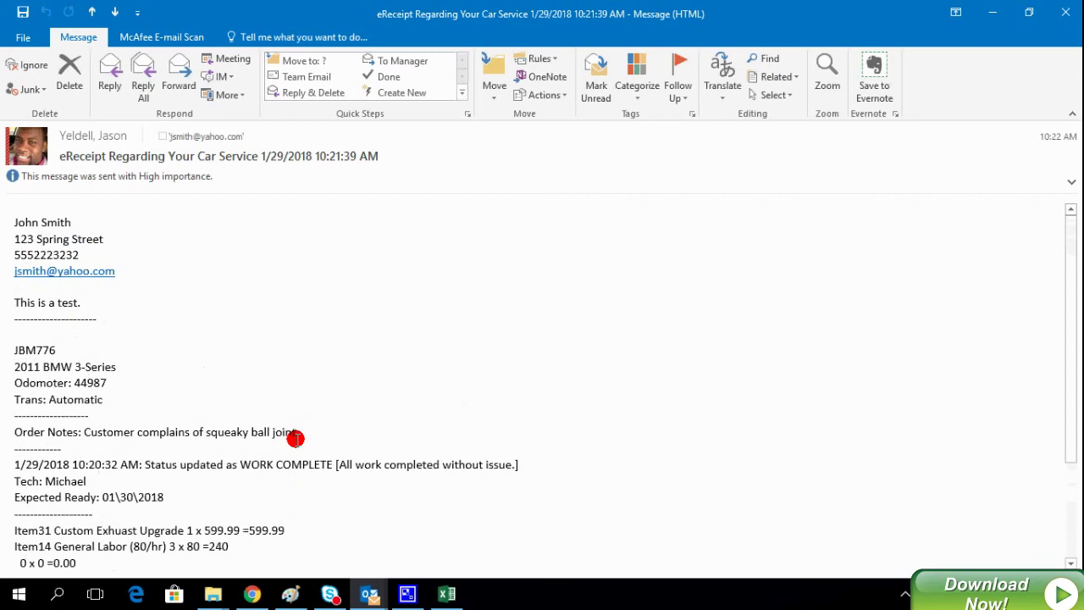